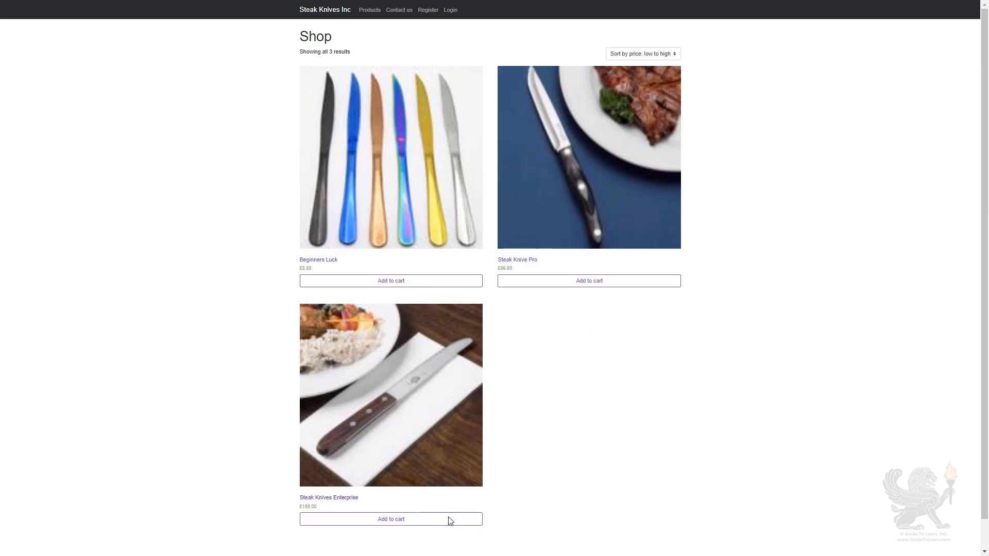
Step: Add one Steak Knives Enterprise to the shop cart and proceed to the checkout page
{"action": "left_click", "coordinate": [406, 520]}
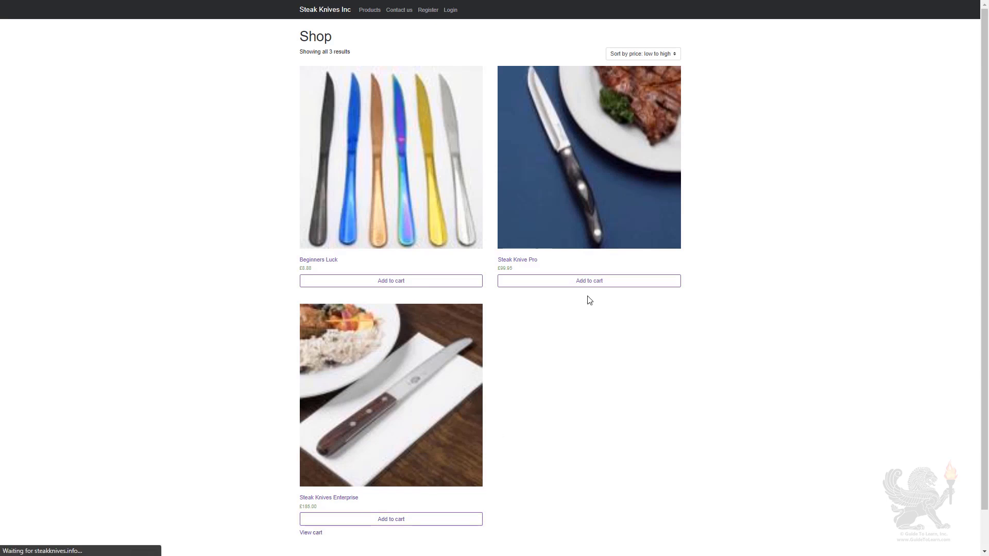
{"action": "left_click", "coordinate": [576, 272]}
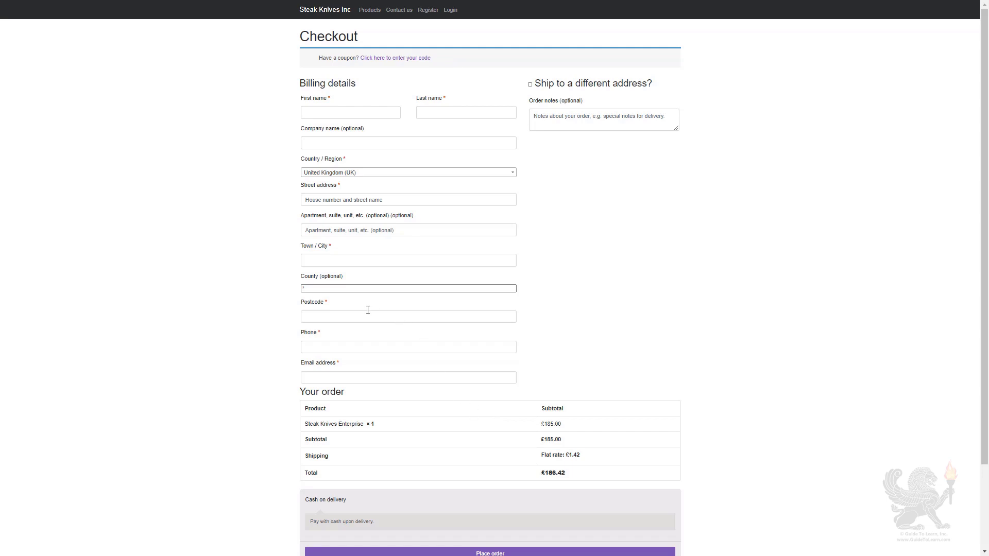
Step: Switch to the WooCommerce advanced settings and open the Webhooks list
{"action": "key", "text": "ctrl+Tab"}
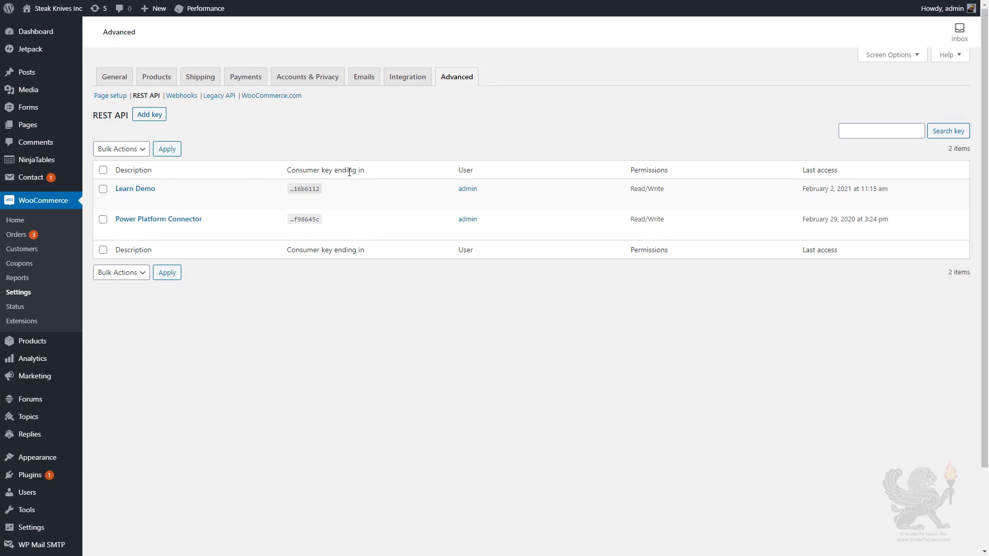
{"action": "left_click", "coordinate": [183, 98]}
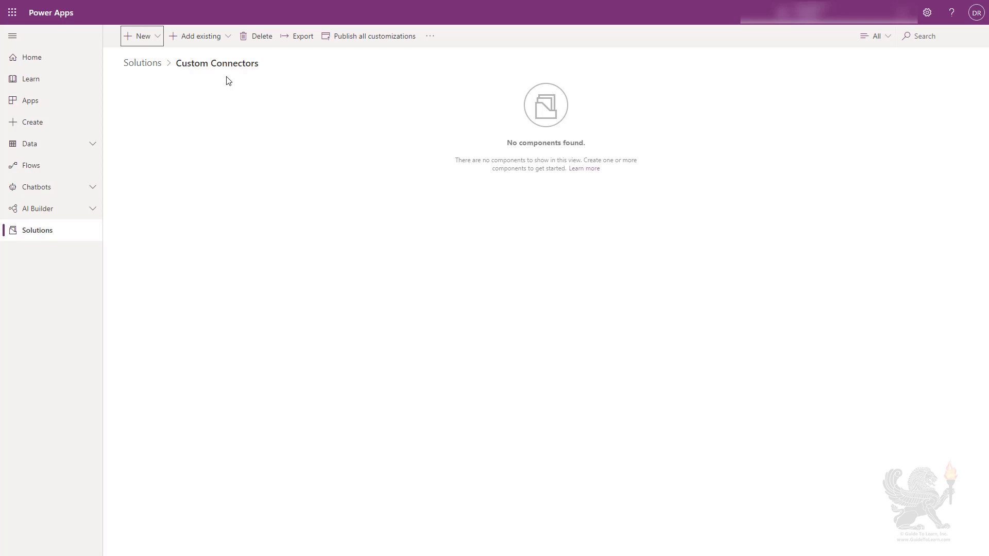
Step: In Power Apps, start a new custom connector in the Custom Connectors solution
{"action": "left_click", "coordinate": [154, 39]}
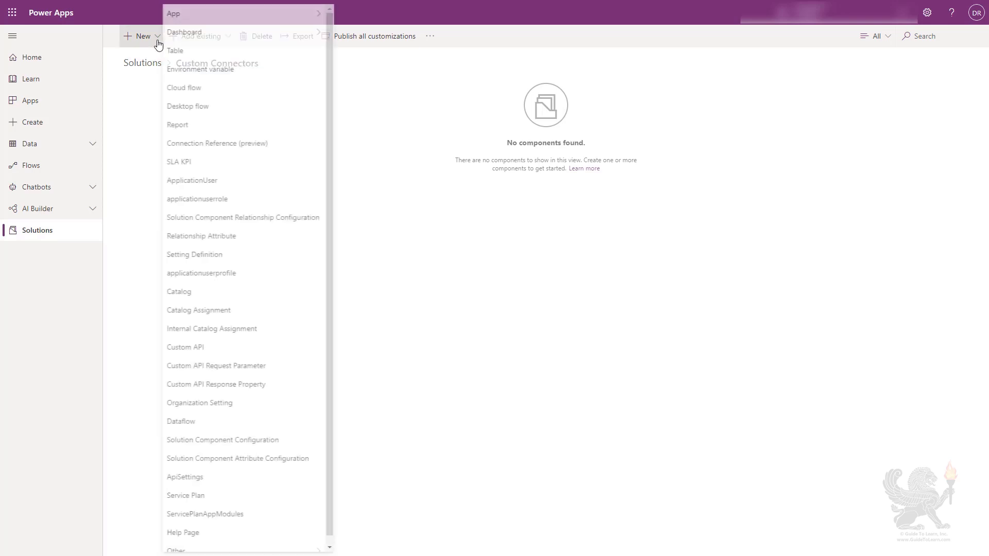
{"action": "scroll", "coordinate": [221, 335], "scroll_direction": "down", "scroll_amount": 1}
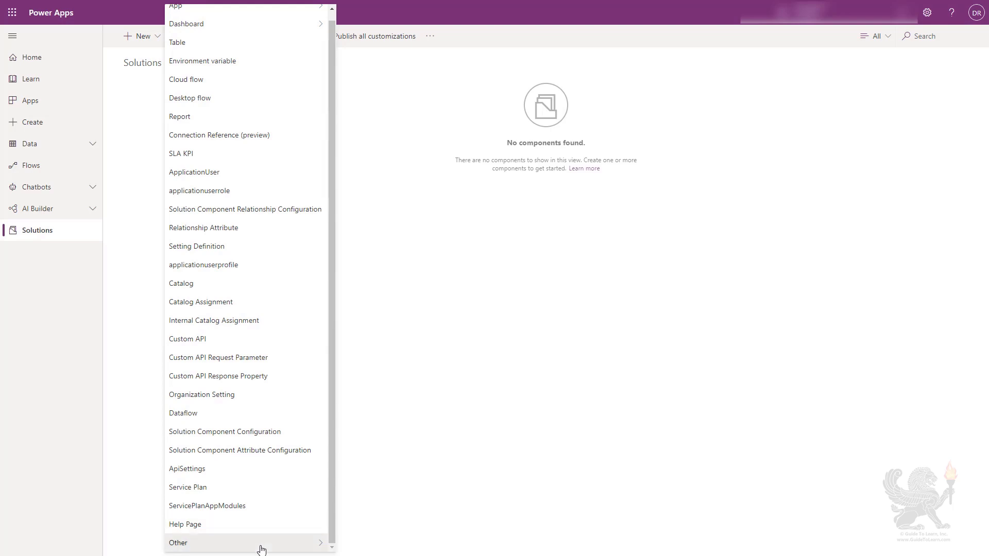
{"action": "mouse_move", "coordinate": [258, 544]}
{"action": "left_click", "coordinate": [363, 433]}
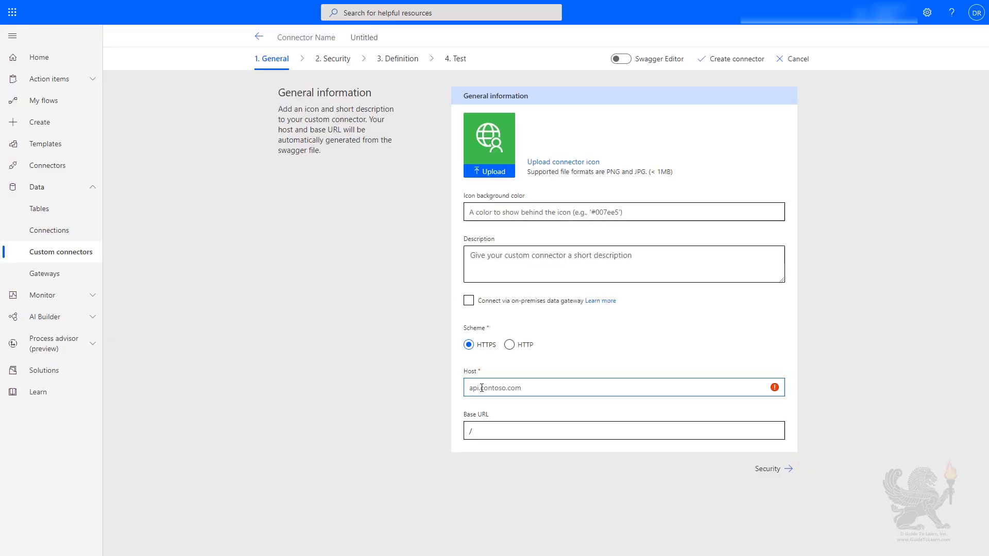
Step: Set the connector's host to the store's domain and its base URL to /wp-json/wc/v3
{"action": "type", "text": "guidetolearn"}
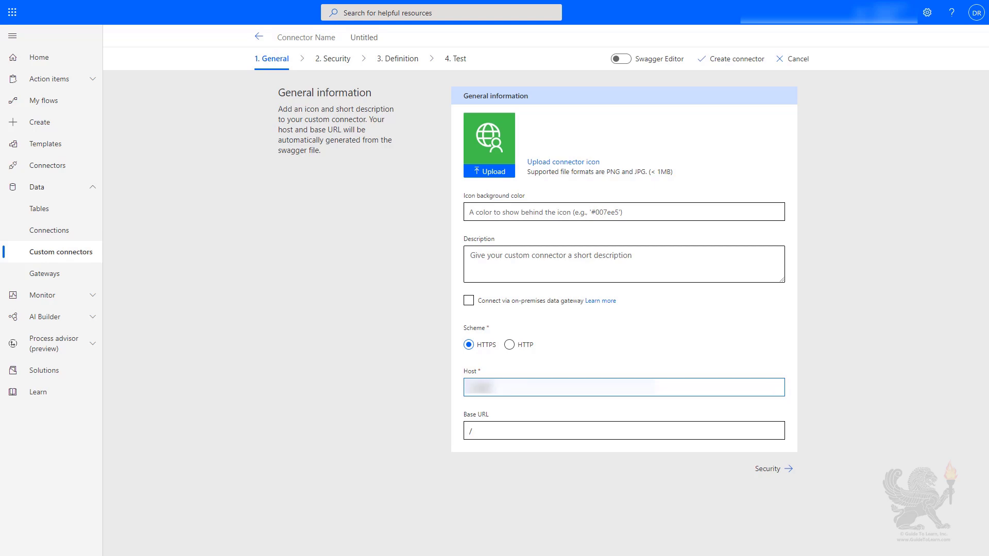
{"action": "type", "text": ".com"}
{"action": "key", "text": "Tab"}
{"action": "type", "text": "wp-json"}
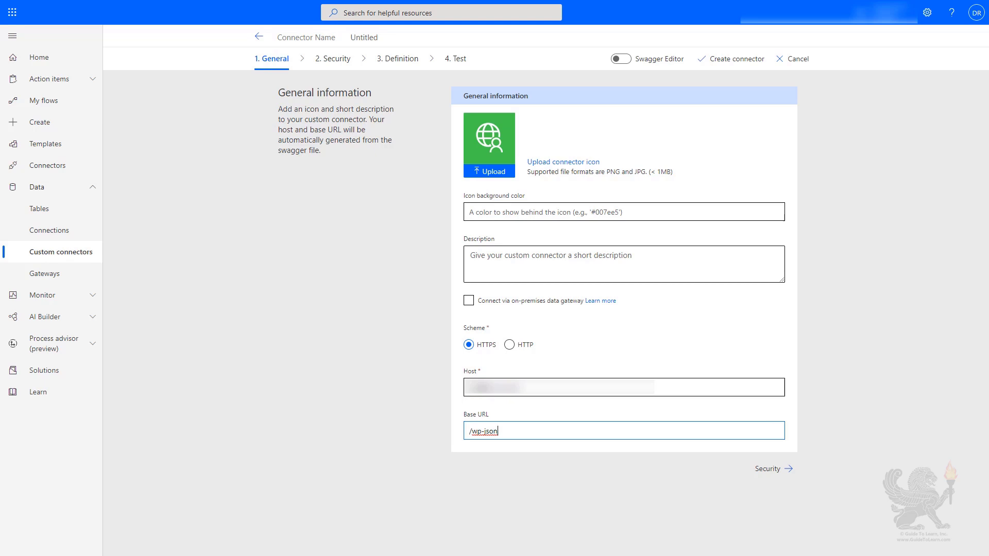
{"action": "type", "text": "/wc/v3"}
Step: Set the connector's security to Basic authentication, labelling the username "Consumer Key" and the password "Consumer Secret"
{"action": "left_click", "coordinate": [770, 469]}
{"action": "left_click", "coordinate": [521, 134]}
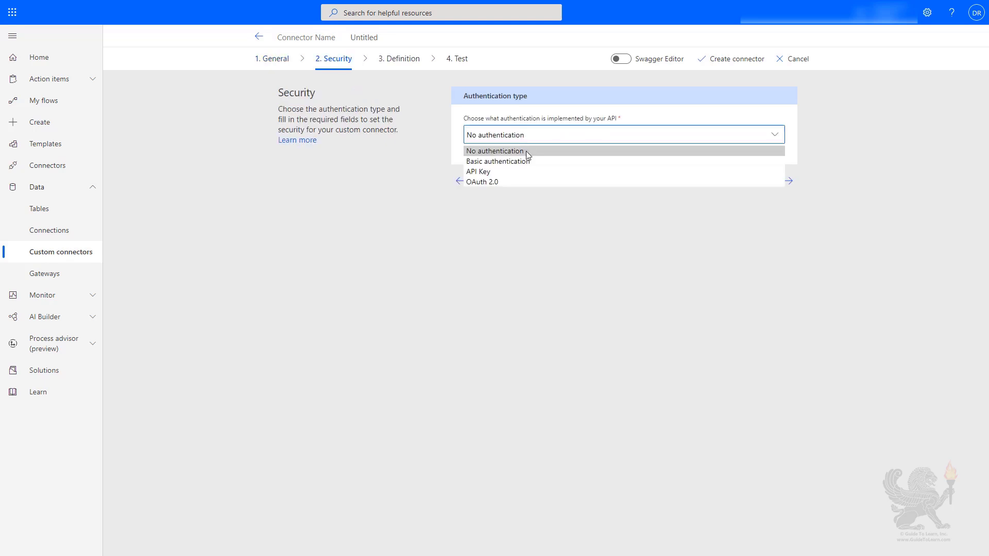
{"action": "left_click", "coordinate": [526, 163]}
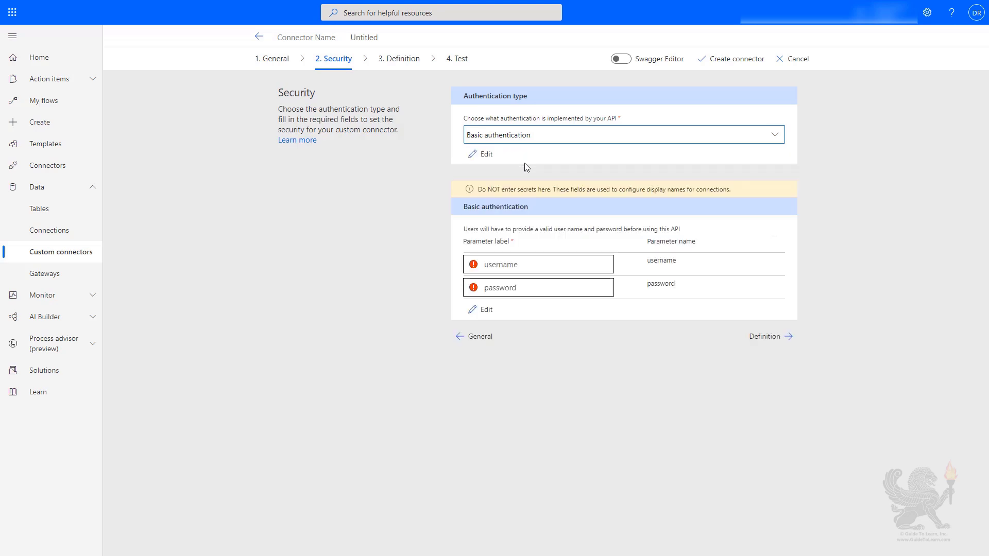
{"action": "left_click", "coordinate": [532, 263]}
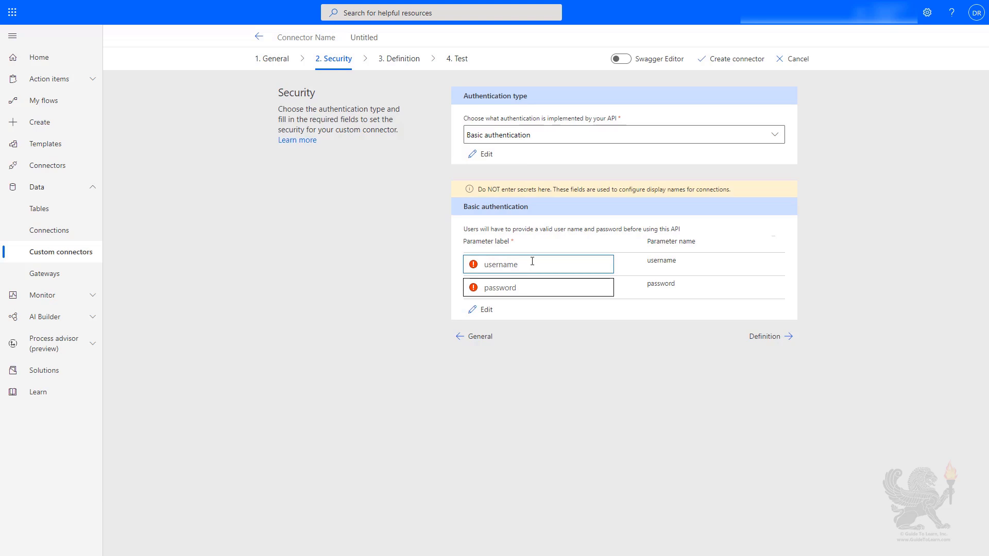
{"action": "type", "text": "Consumer Key"}
{"action": "key", "text": "Tab"}
{"action": "type", "text": "C"}
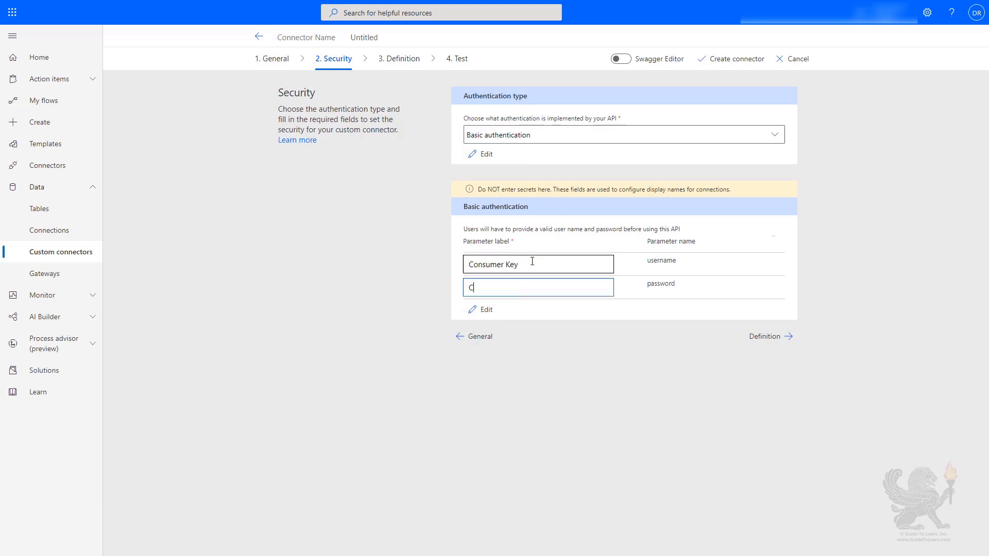
{"action": "type", "text": "onsumer Secret"}
Step: Add a Webhook trigger with summary and description "When Order is Created", operation ID OrderCreated and important visibility
{"action": "left_click", "coordinate": [759, 340]}
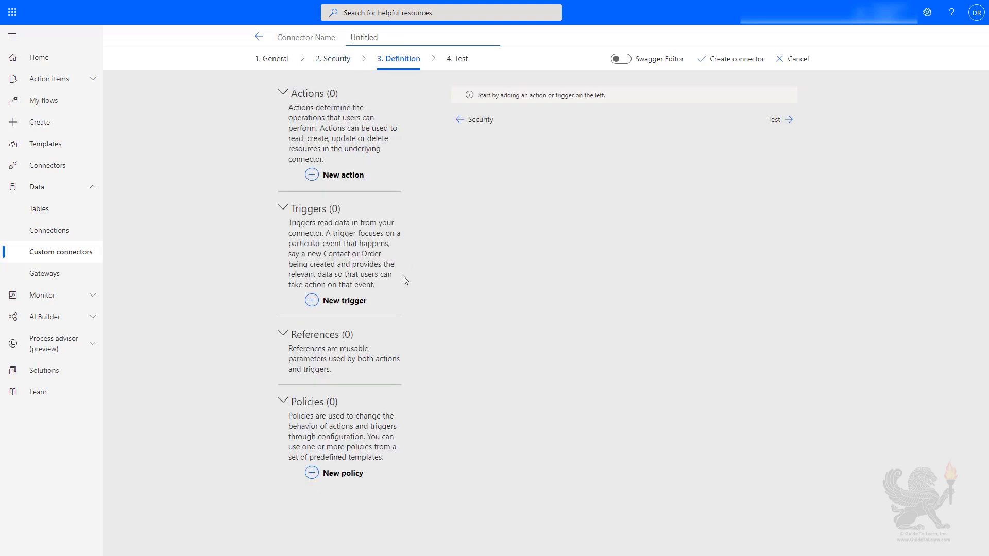
{"action": "left_click", "coordinate": [349, 300]}
{"action": "type", "text": "Weh"}
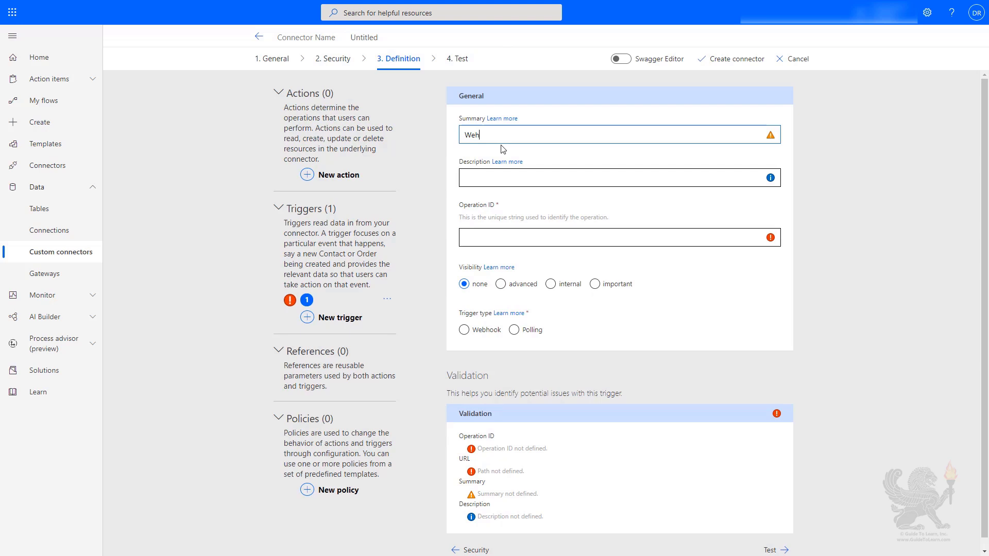
{"action": "key", "text": "BackSpace"}
{"action": "key", "text": "BackSpace"}
{"action": "type", "text": "hen Order is Cr"}
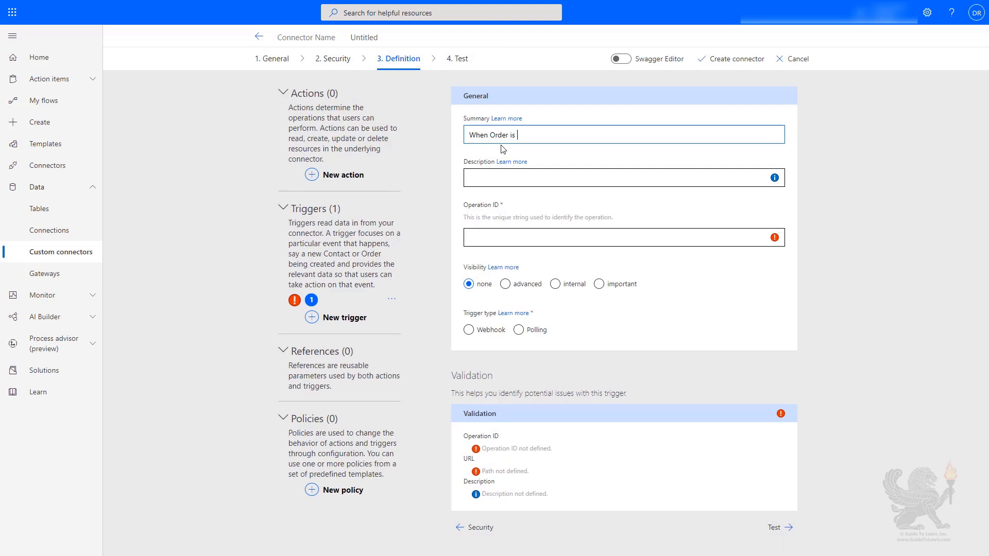
{"action": "type", "text": "eated"}
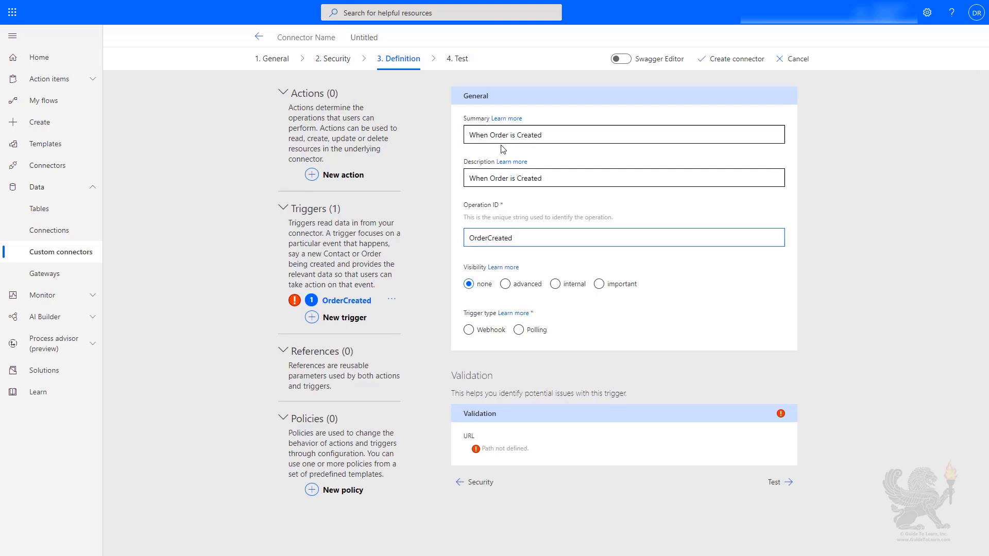
{"action": "left_click", "coordinate": [599, 284]}
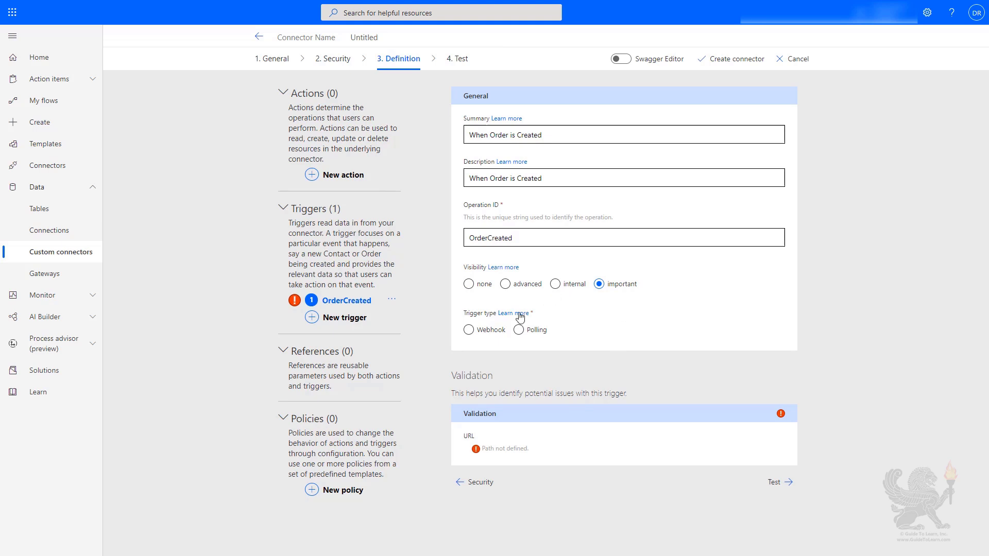
{"action": "left_click", "coordinate": [478, 331]}
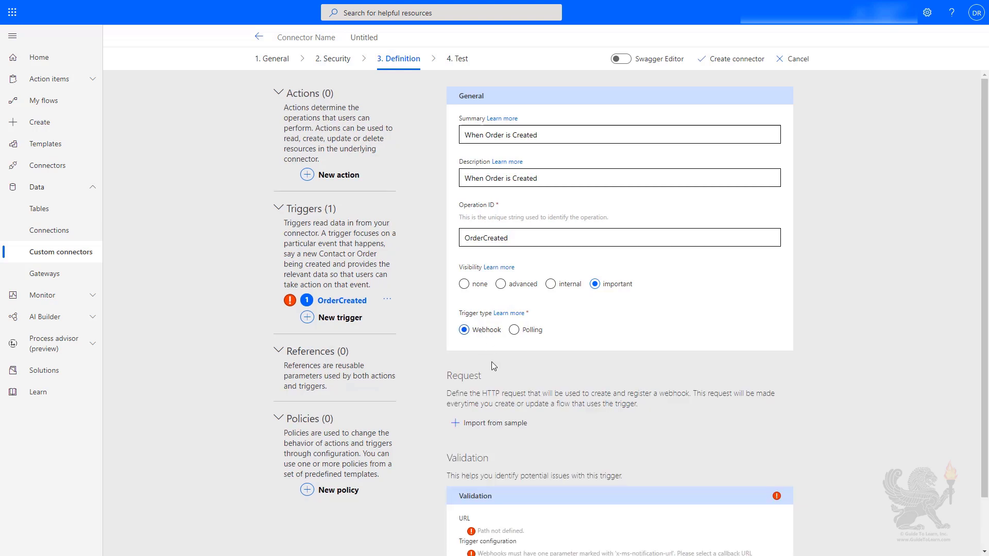
{"action": "left_click", "coordinate": [480, 423]}
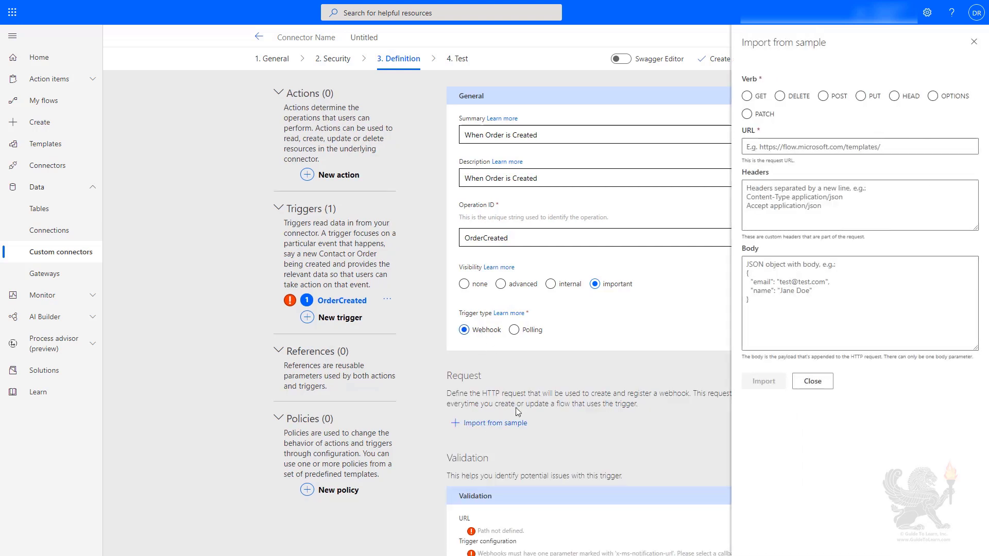
{"action": "left_click", "coordinate": [746, 97]}
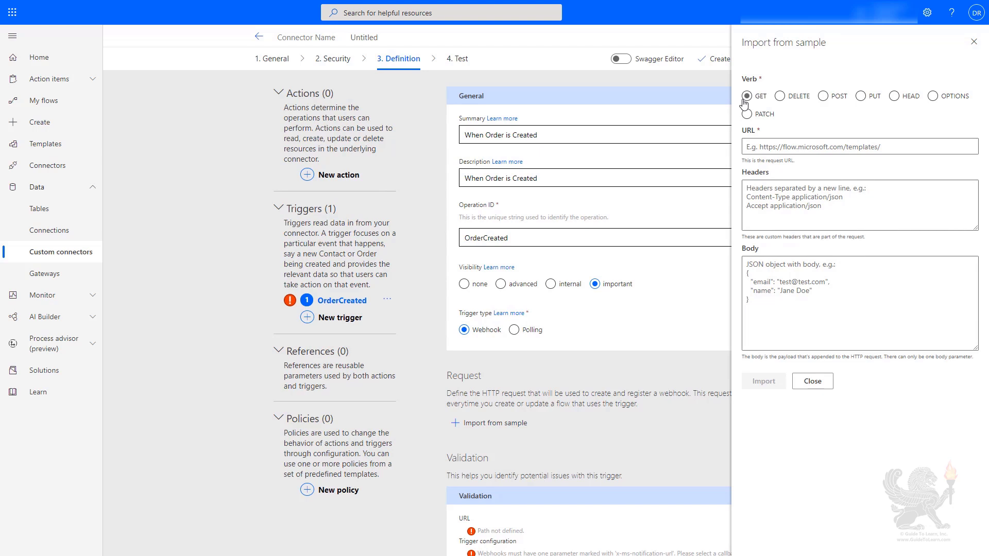
{"action": "left_click", "coordinate": [823, 96]}
{"action": "left_click", "coordinate": [762, 146]}
{"action": "key", "text": "ctrl+v"}
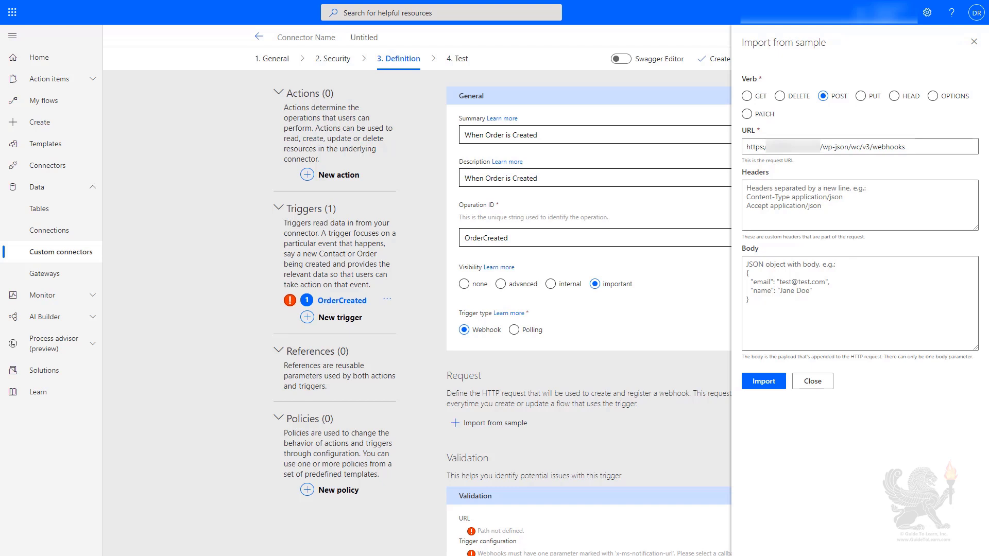
{"action": "left_click", "coordinate": [850, 320]}
{"action": "type", "text": "{   \"name\": \"Order created\",   \"topic\": \"order.created\",   \"delivery_url\": \"http://sample.site\" } '"}
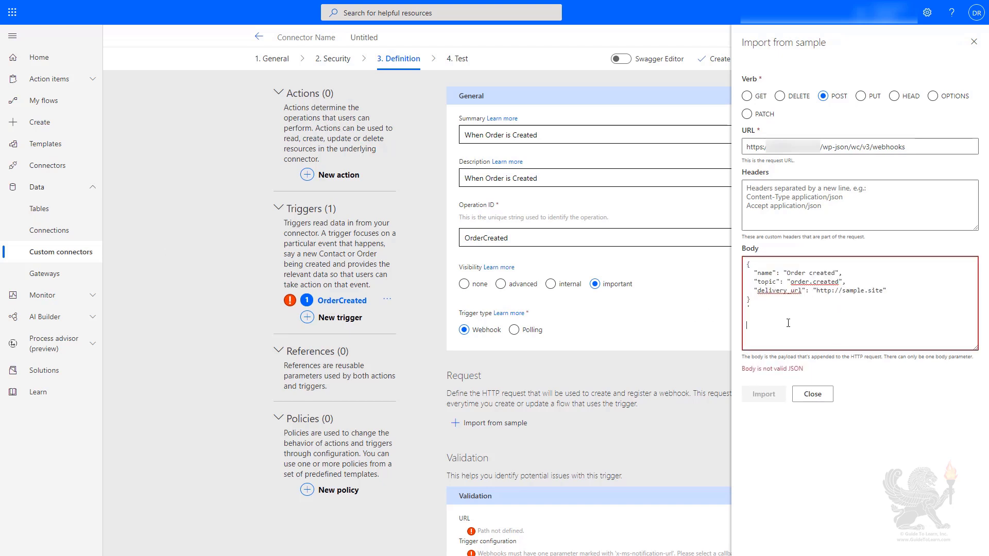
{"action": "key", "text": "BackSpace"}
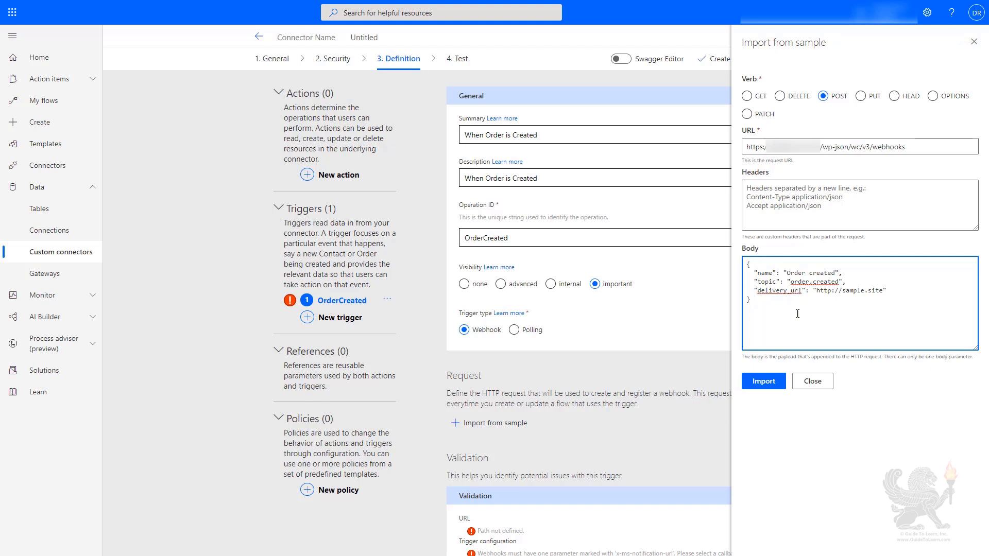
{"action": "left_click", "coordinate": [765, 382]}
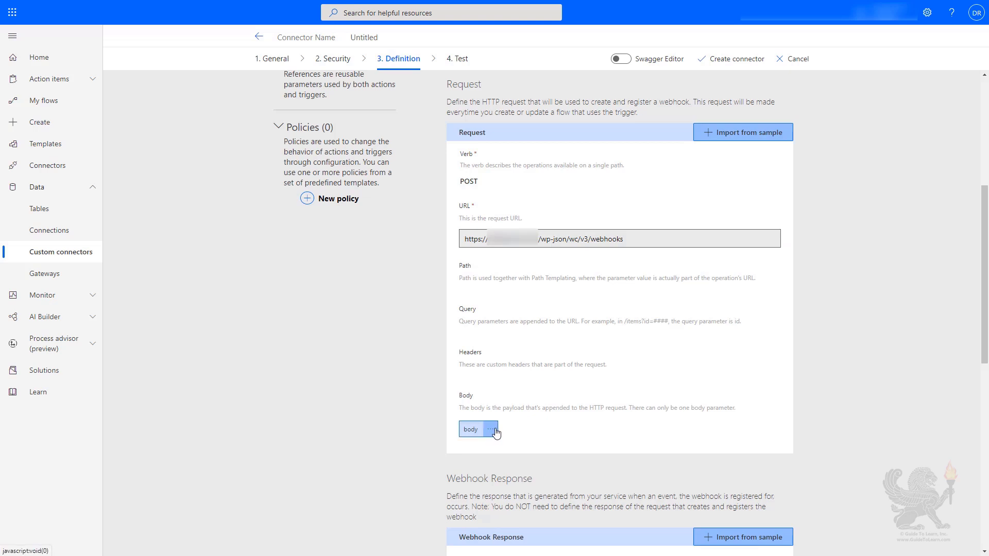
Step: Make the delivery_url property of the request body required, with internal visibility
{"action": "left_click", "coordinate": [493, 430]}
{"action": "left_click", "coordinate": [512, 354]}
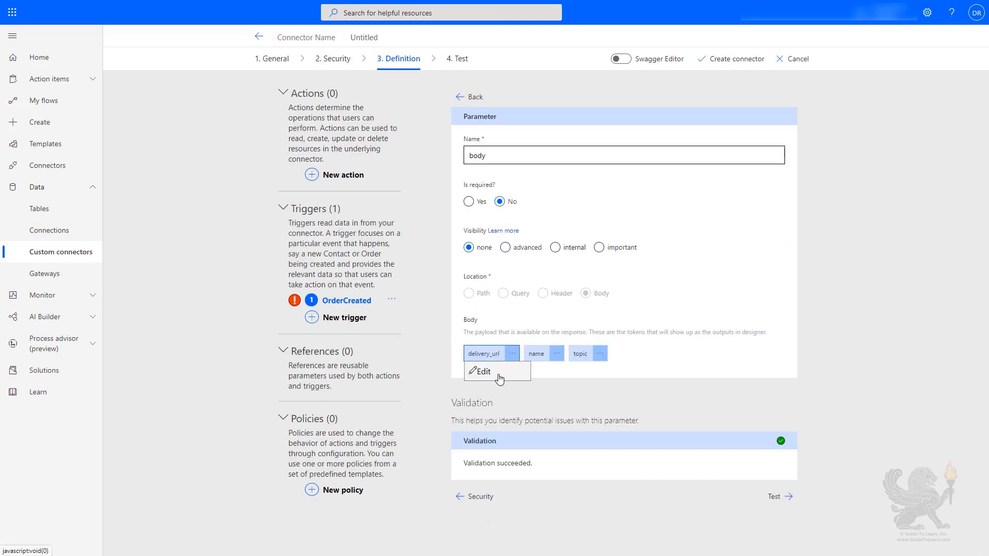
{"action": "left_click", "coordinate": [499, 377]}
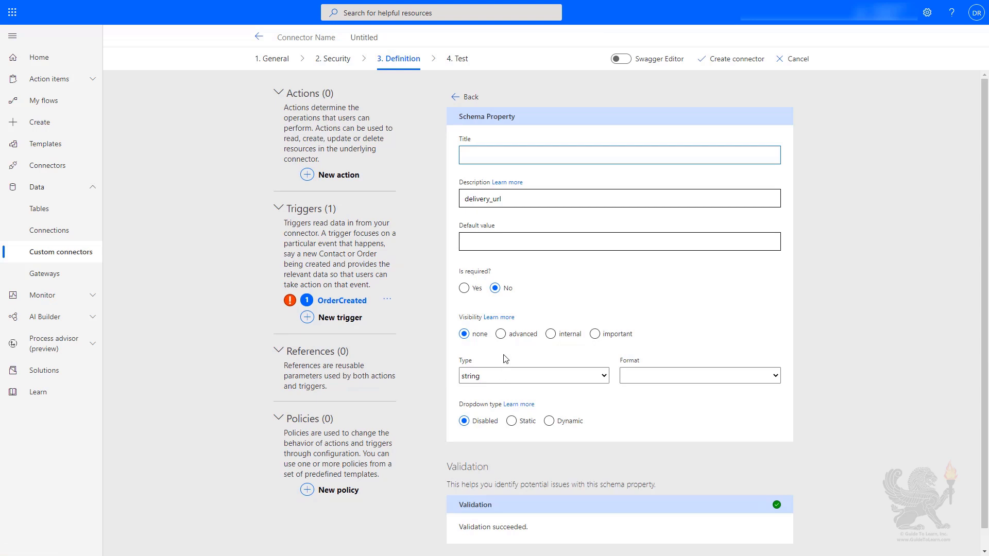
{"action": "left_click", "coordinate": [551, 335]}
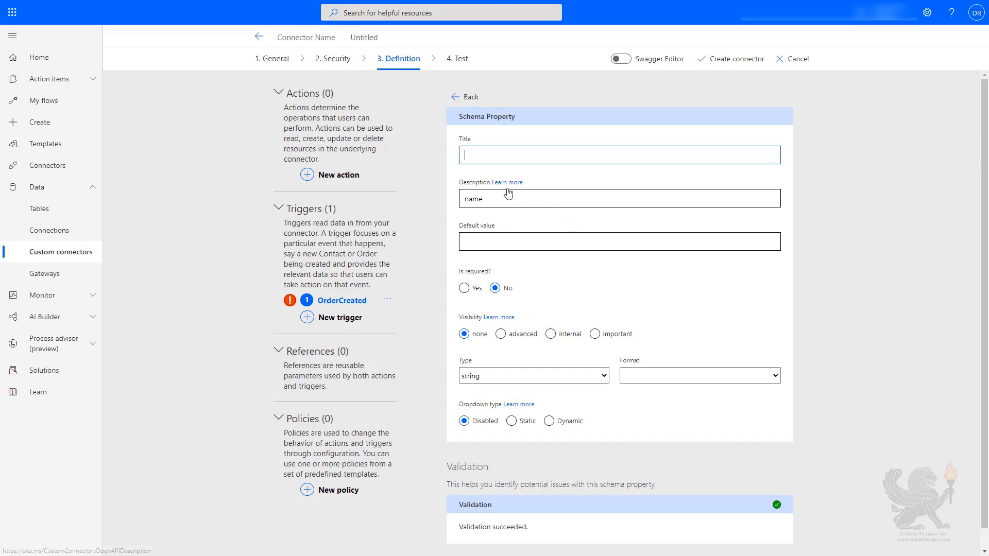
Step: Give the name property the default value "Order Created" and make it required with advanced visibility
{"action": "left_click", "coordinate": [496, 245]}
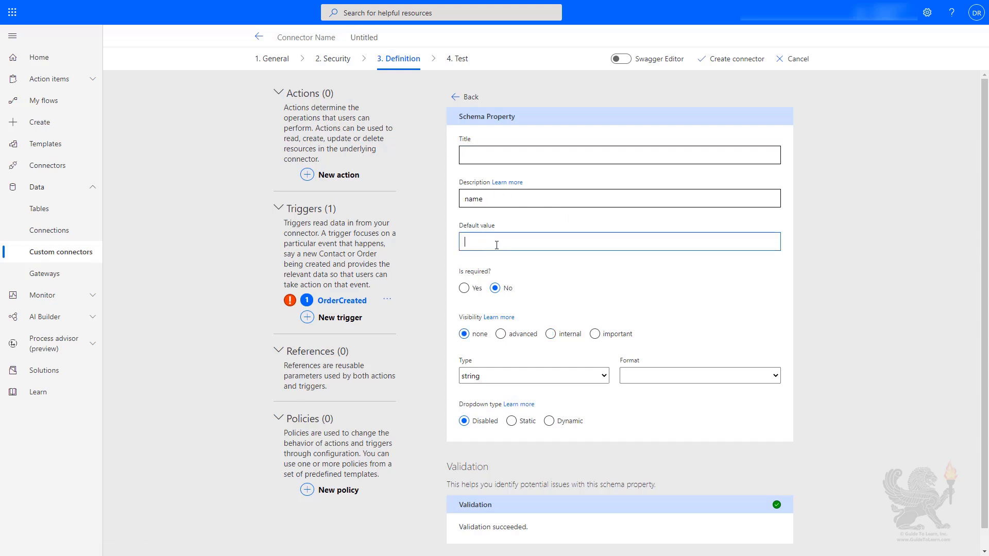
{"action": "type", "text": "Order Created"}
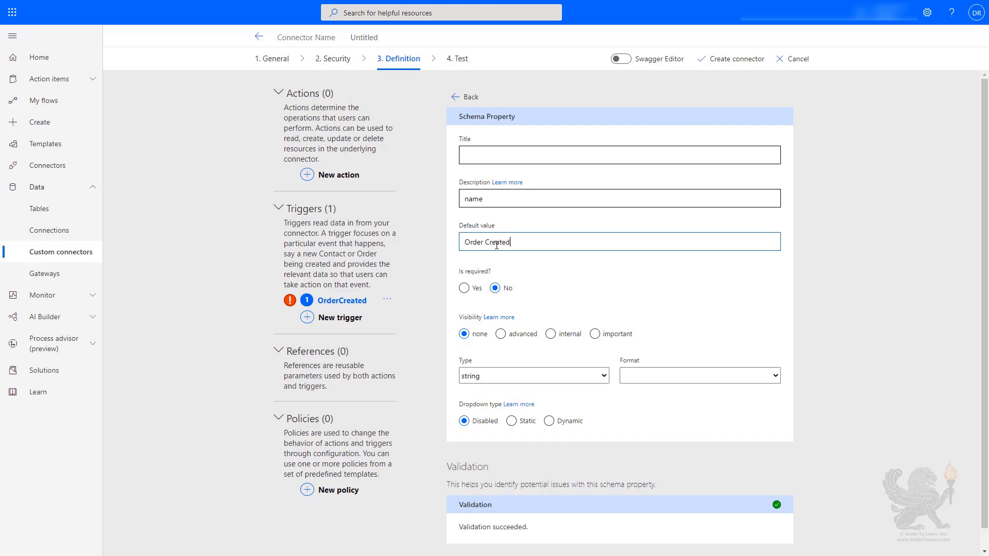
{"action": "left_click", "coordinate": [474, 291]}
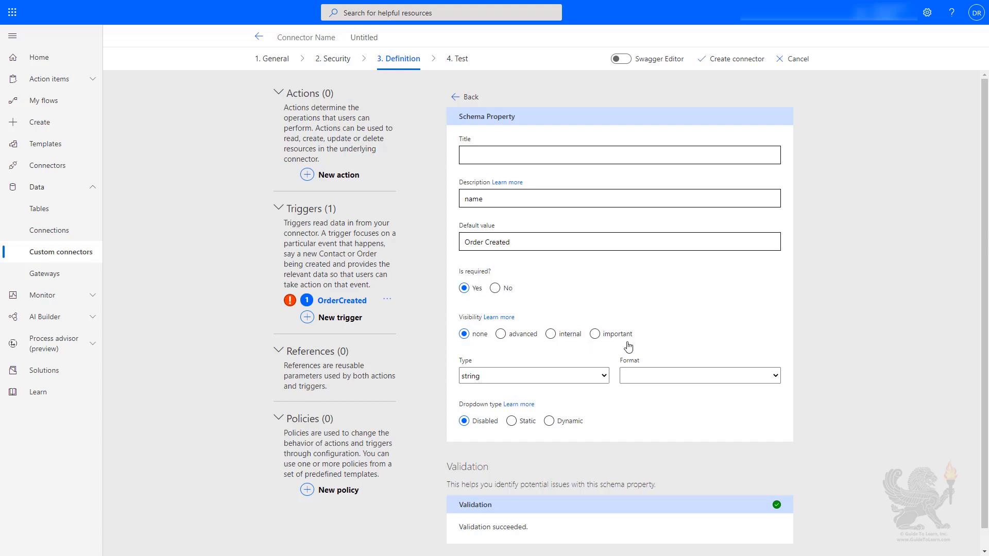
{"action": "left_click", "coordinate": [527, 337]}
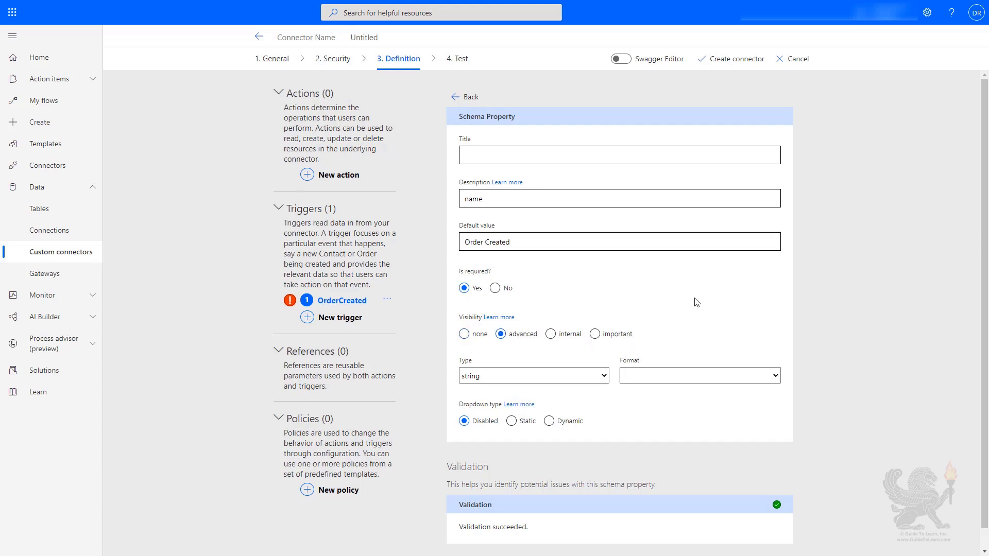
{"action": "left_click", "coordinate": [463, 98]}
Step: Give the topic property the default value "order.created" and make it required with advanced visibility
{"action": "left_click", "coordinate": [618, 353]}
{"action": "left_click", "coordinate": [621, 376]}
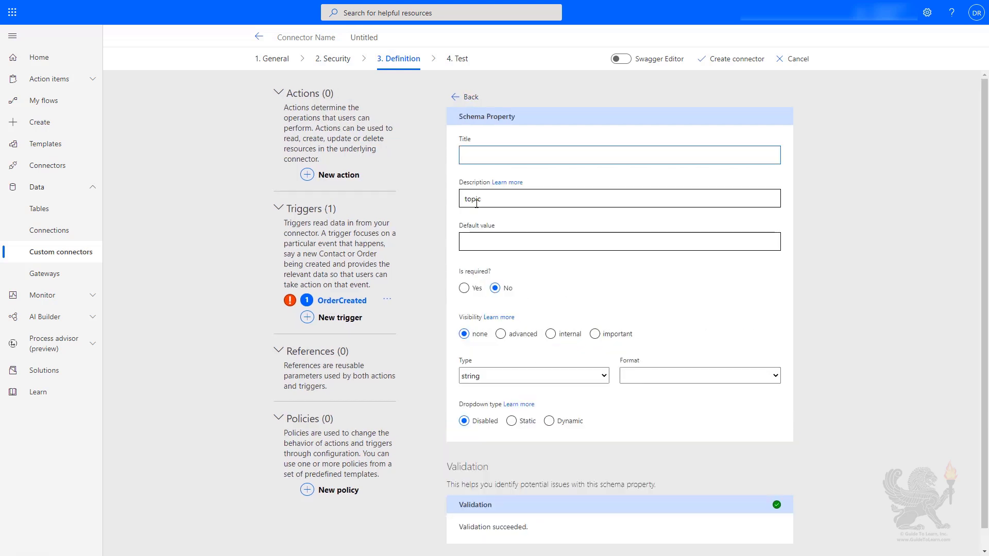
{"action": "left_click", "coordinate": [484, 244]}
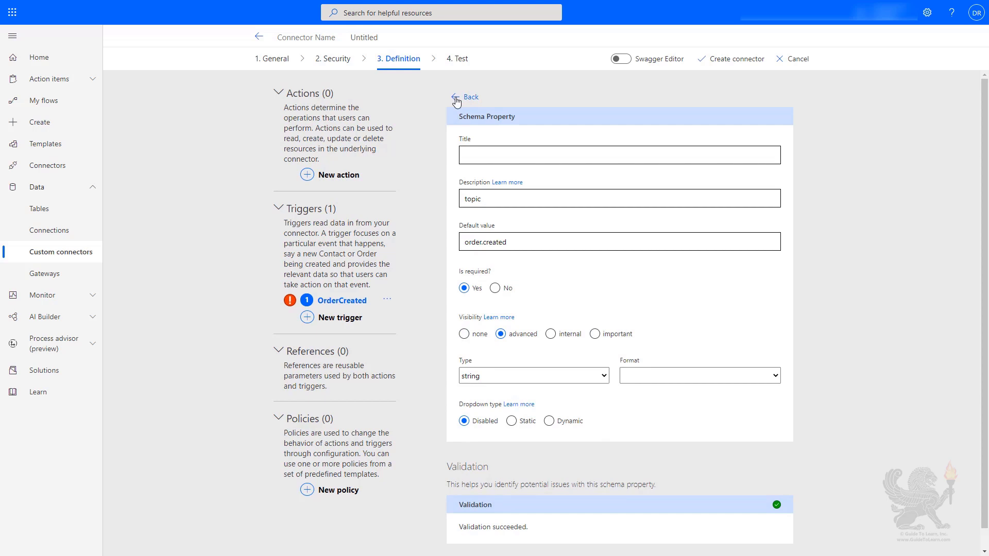
{"action": "left_click", "coordinate": [462, 97]}
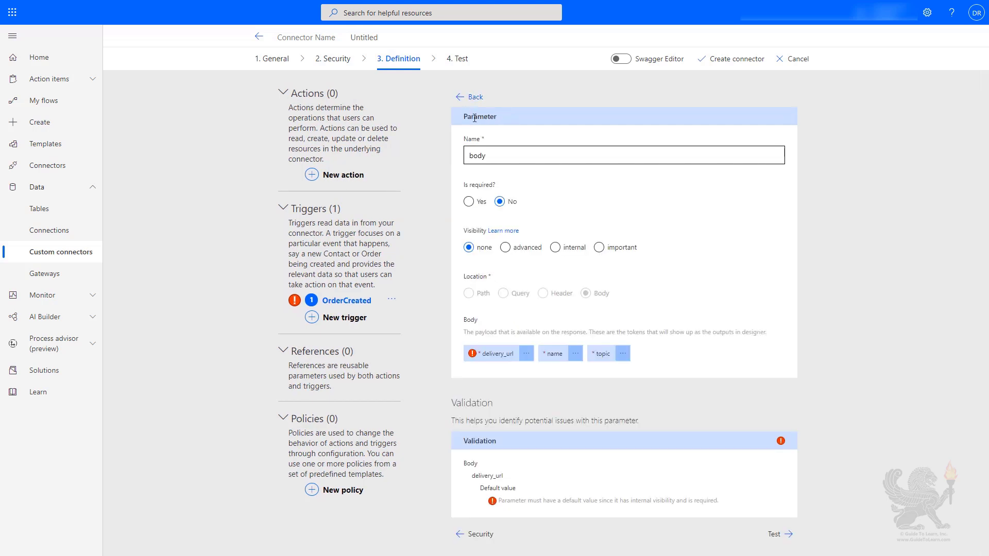
Step: Name the connector WooCommerce, try to create it, and check the validation errors
{"action": "left_click", "coordinate": [390, 38]}
{"action": "type", "text": "Woo"}
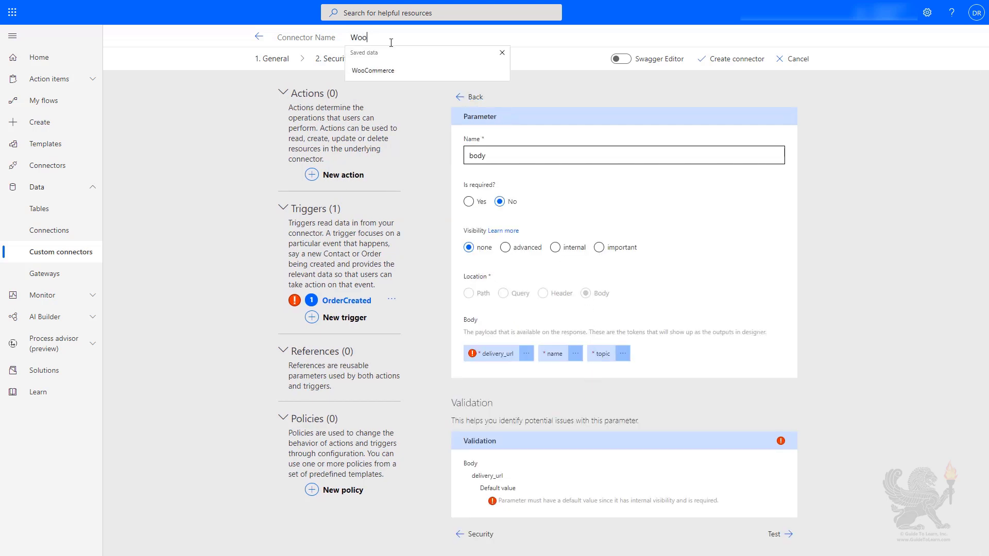
{"action": "left_click", "coordinate": [380, 70]}
{"action": "left_click", "coordinate": [722, 61]}
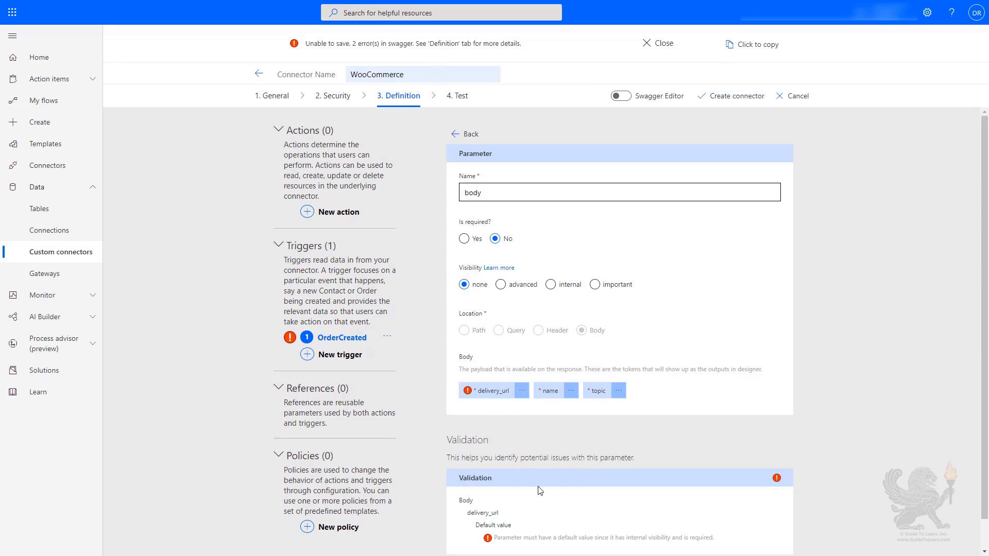
{"action": "scroll", "coordinate": [545, 488], "scroll_direction": "down", "scroll_amount": 1}
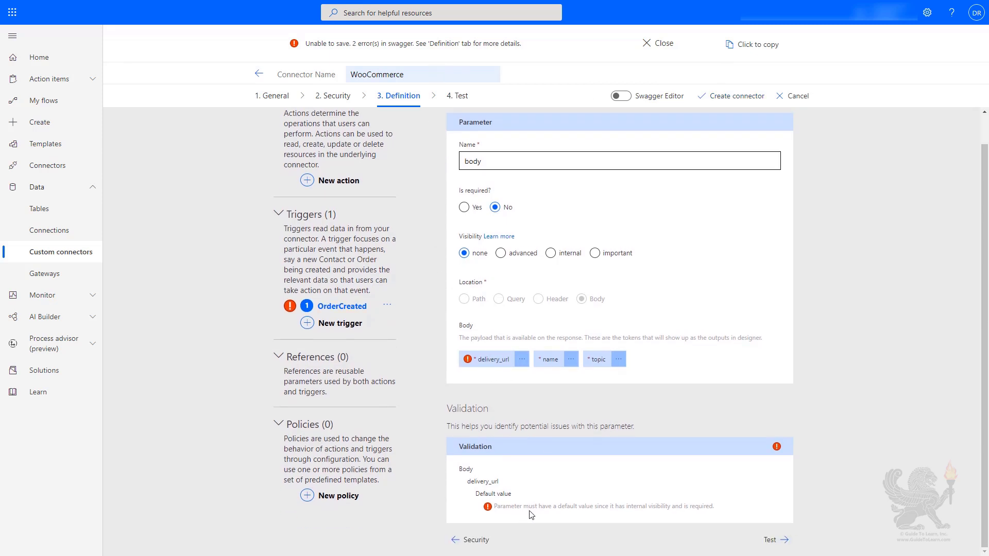
{"action": "scroll", "coordinate": [454, 134], "scroll_direction": "up", "scroll_amount": 1}
Step: Return to the trigger definition and set the webhook response description to "Order"
{"action": "left_click", "coordinate": [454, 134]}
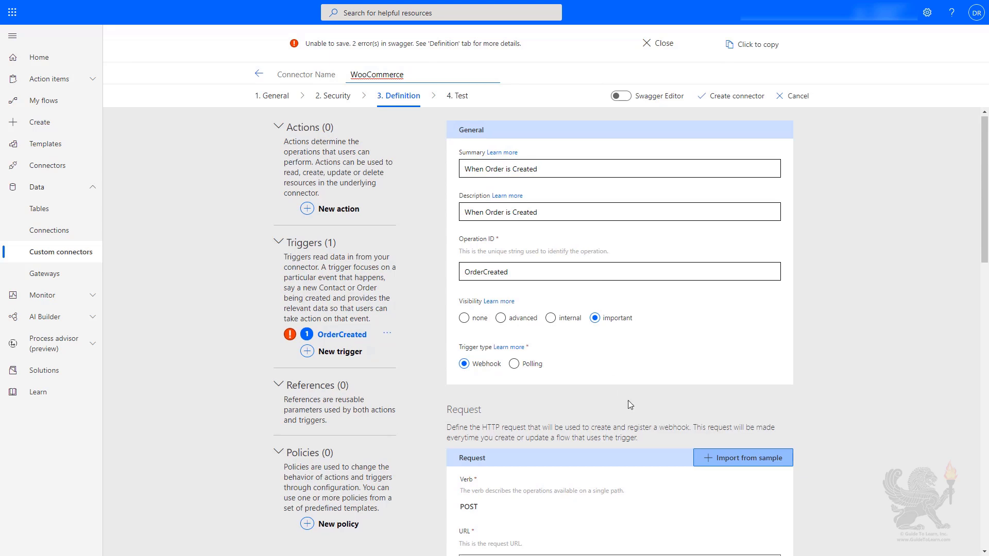
{"action": "scroll", "coordinate": [628, 400], "scroll_direction": "down", "scroll_amount": 8}
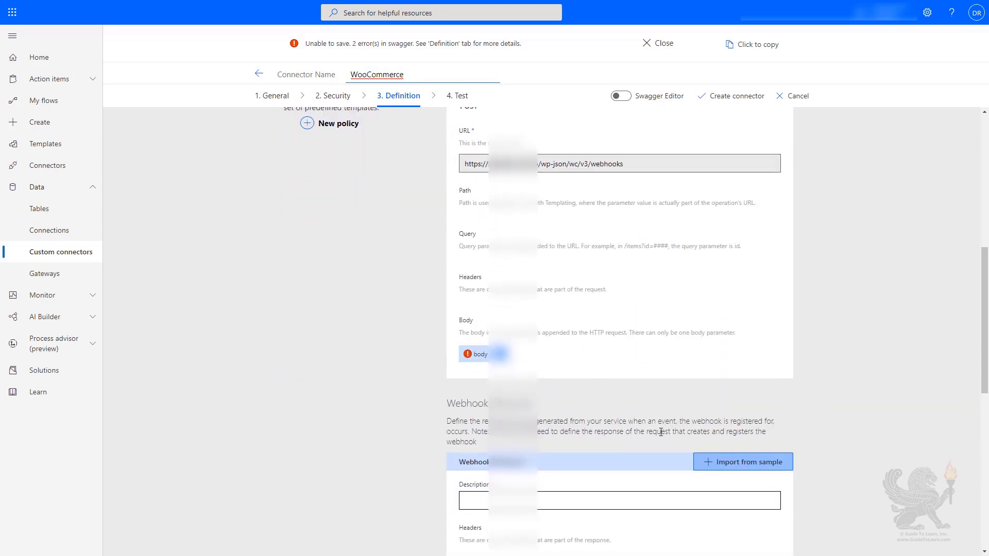
{"action": "scroll", "coordinate": [618, 427], "scroll_direction": "down", "scroll_amount": 4}
{"action": "left_click", "coordinate": [519, 301]}
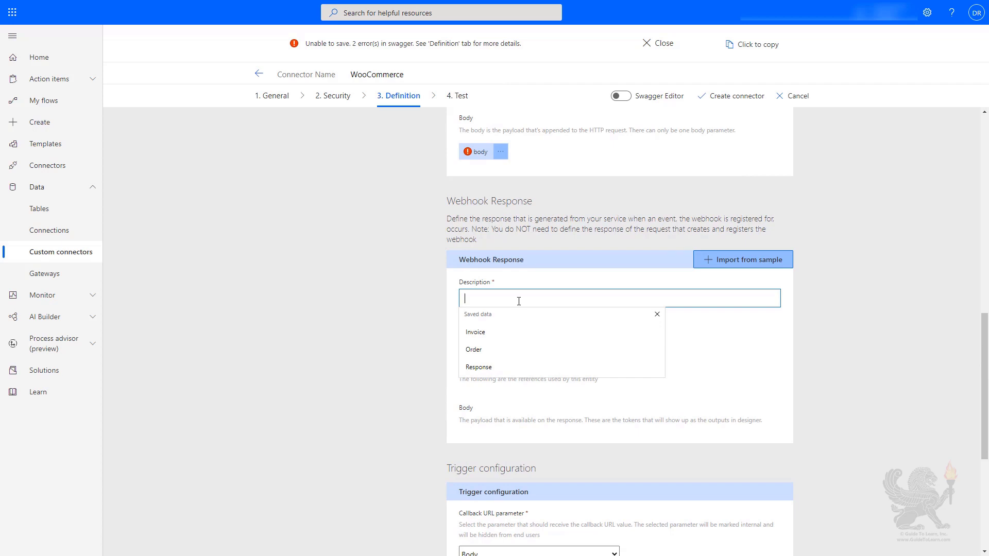
{"action": "type", "text": "Order"}
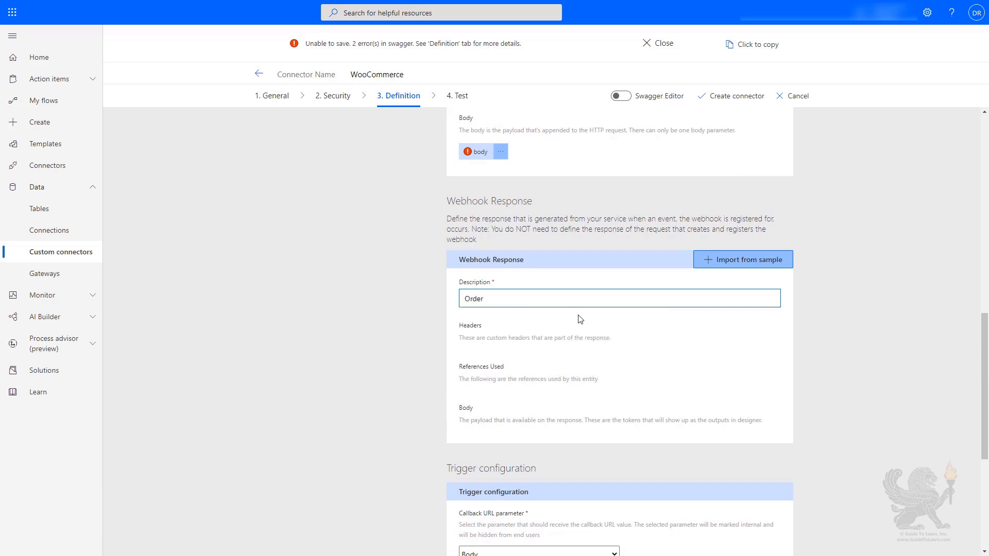
{"action": "key", "text": "Tab"}
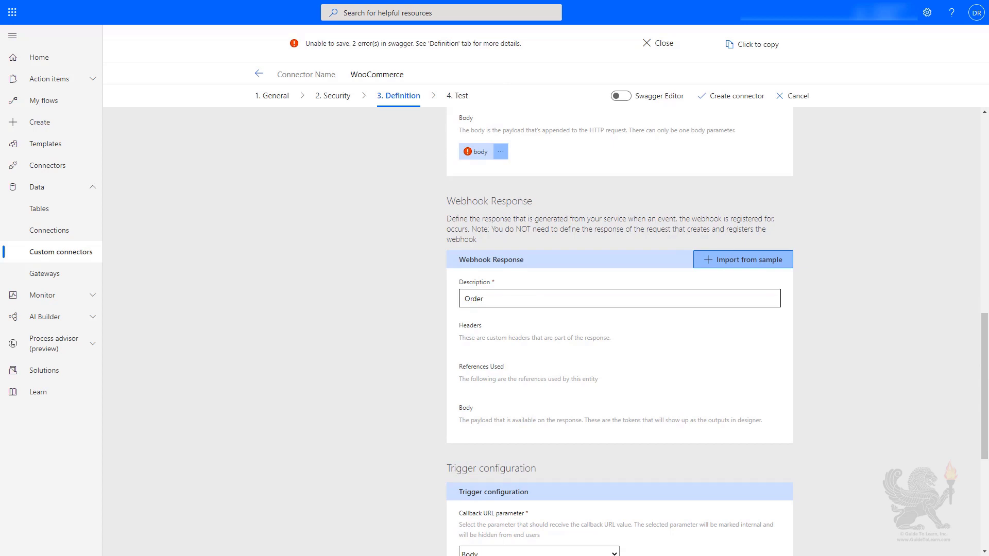
Step: Import the copied sample order JSON as the body of the webhook response
{"action": "left_click", "coordinate": [724, 264]}
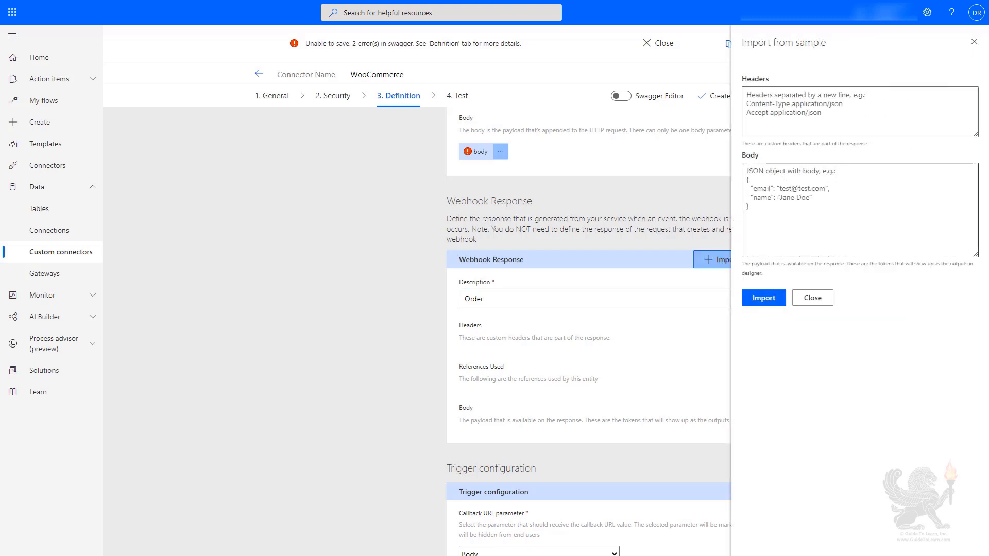
{"action": "left_click", "coordinate": [784, 177]}
{"action": "key", "text": "ctrl+v"}
{"action": "left_click", "coordinate": [764, 300]}
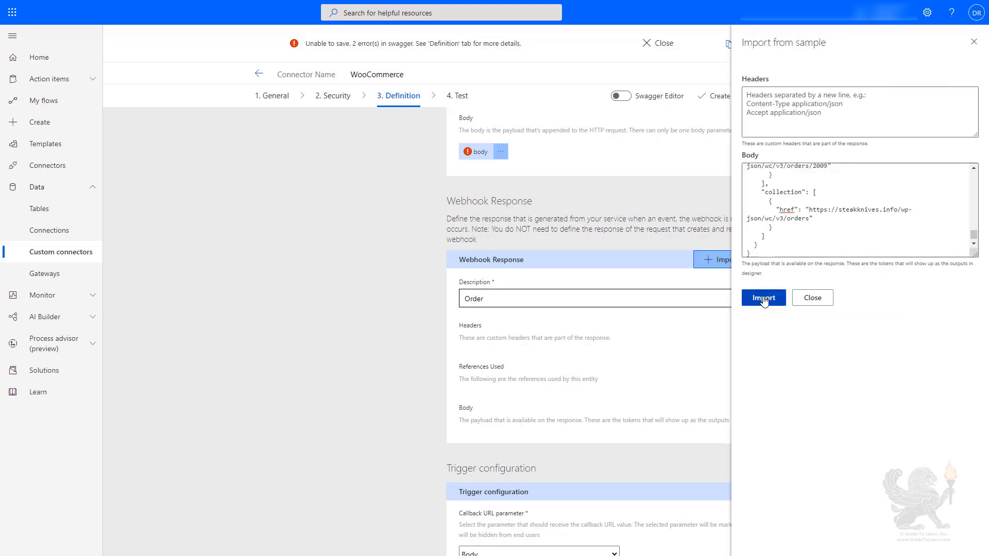
{"action": "scroll", "coordinate": [659, 409], "scroll_direction": "down", "scroll_amount": 4}
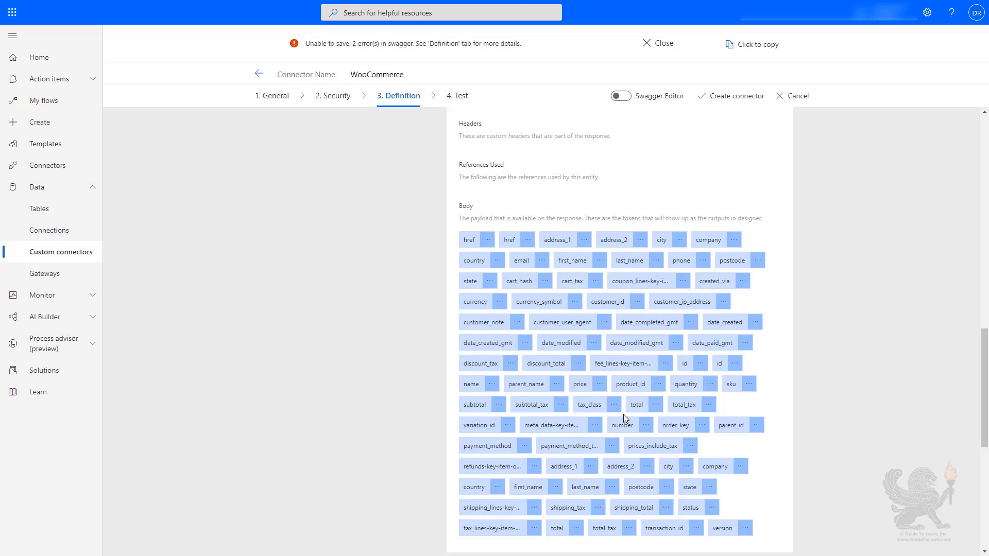
Step: Select delivery_url as the trigger's callback URL parameter and create the connector
{"action": "scroll", "coordinate": [623, 414], "scroll_direction": "down", "scroll_amount": 5}
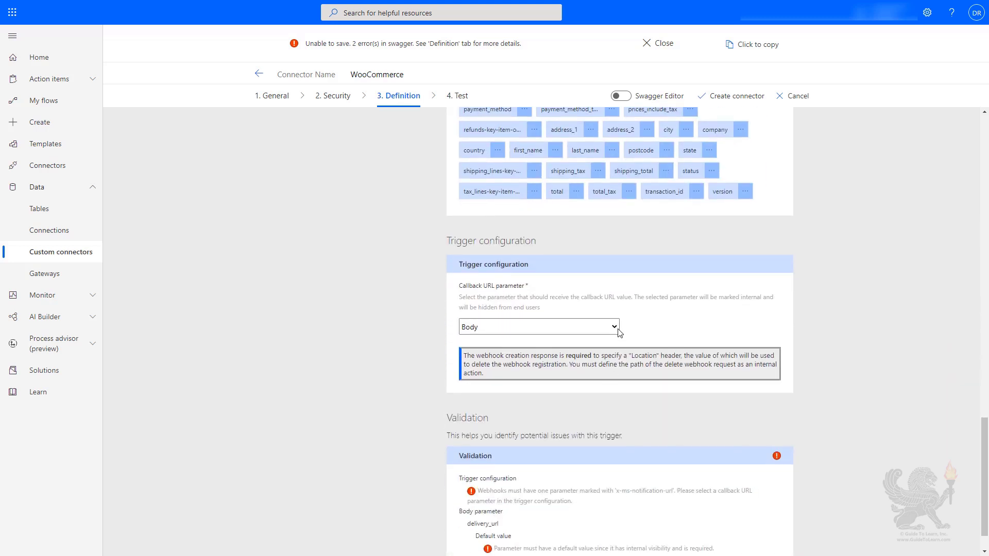
{"action": "left_click", "coordinate": [614, 328]}
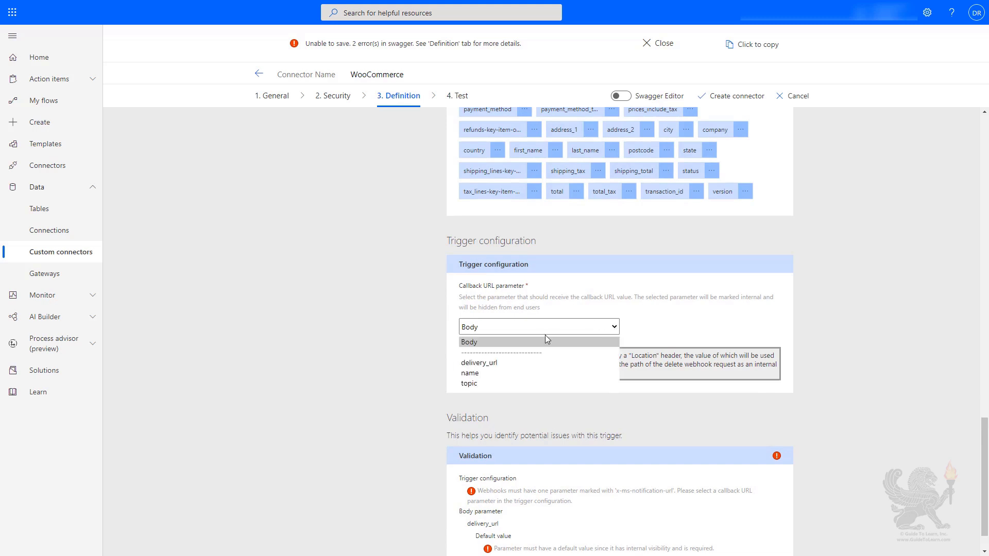
{"action": "left_click", "coordinate": [506, 363]}
{"action": "scroll", "coordinate": [578, 337], "scroll_direction": "up", "scroll_amount": 6}
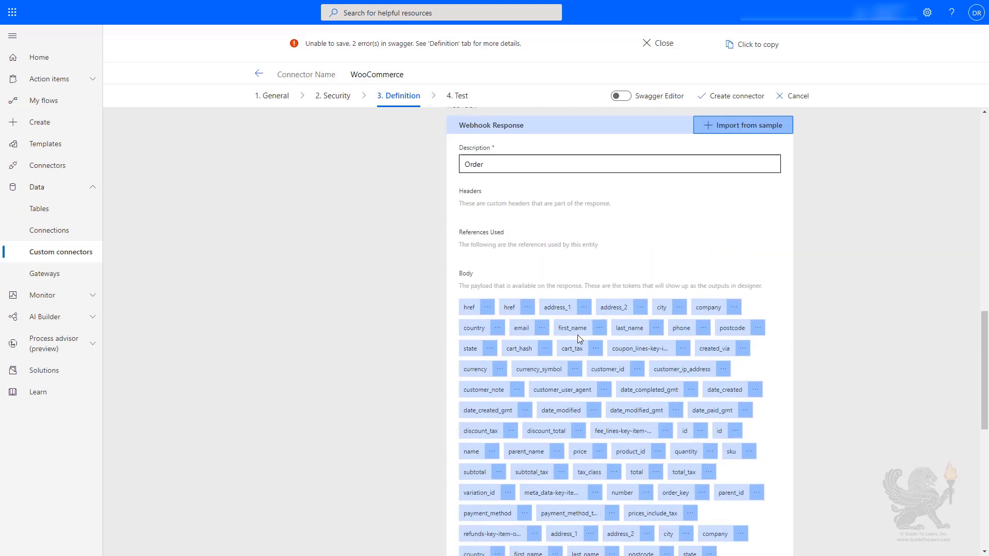
{"action": "scroll", "coordinate": [578, 335], "scroll_direction": "up", "scroll_amount": 2}
{"action": "scroll", "coordinate": [578, 335], "scroll_direction": "down", "scroll_amount": 8}
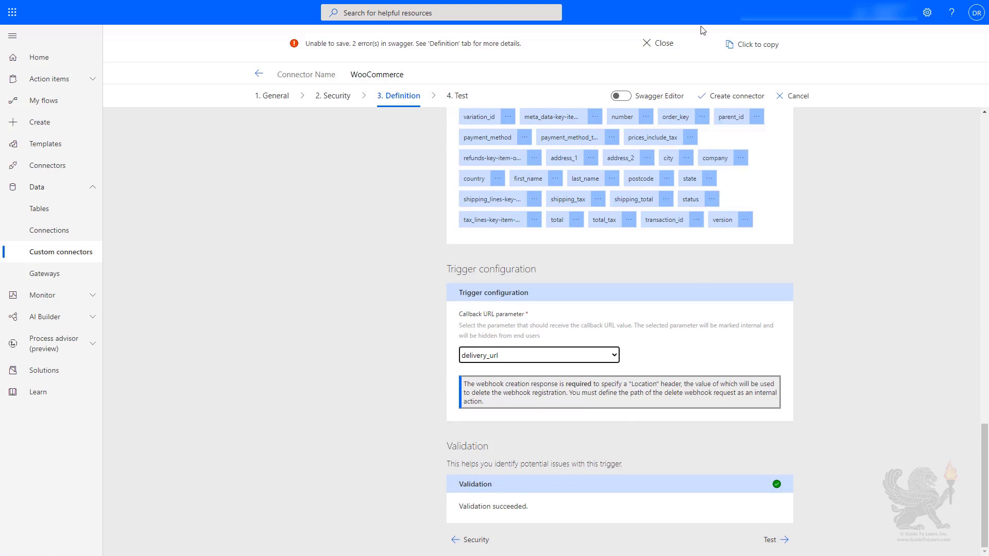
{"action": "left_click", "coordinate": [723, 98]}
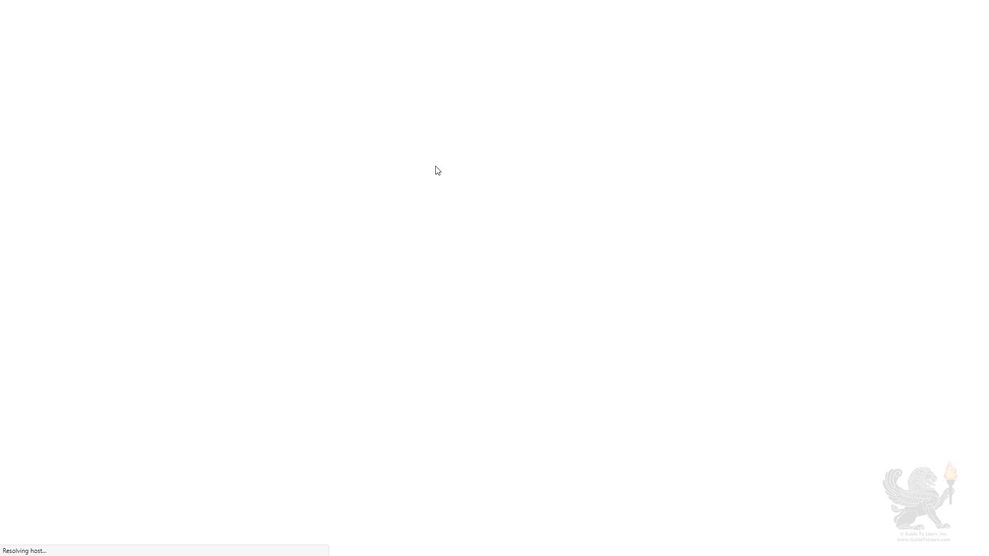
Step: Name the new flow "New Order Processing" and add the custom WooCommerce connector's "When Order is Created" trigger
{"action": "type", "text": "New"}
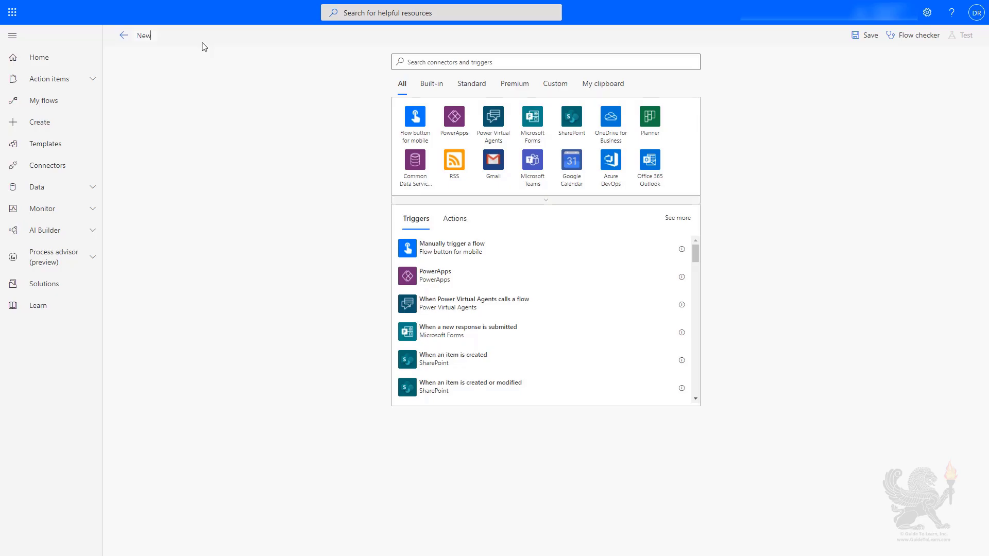
{"action": "type", "text": " ORder Processing"}
{"action": "left_click", "coordinate": [555, 84]}
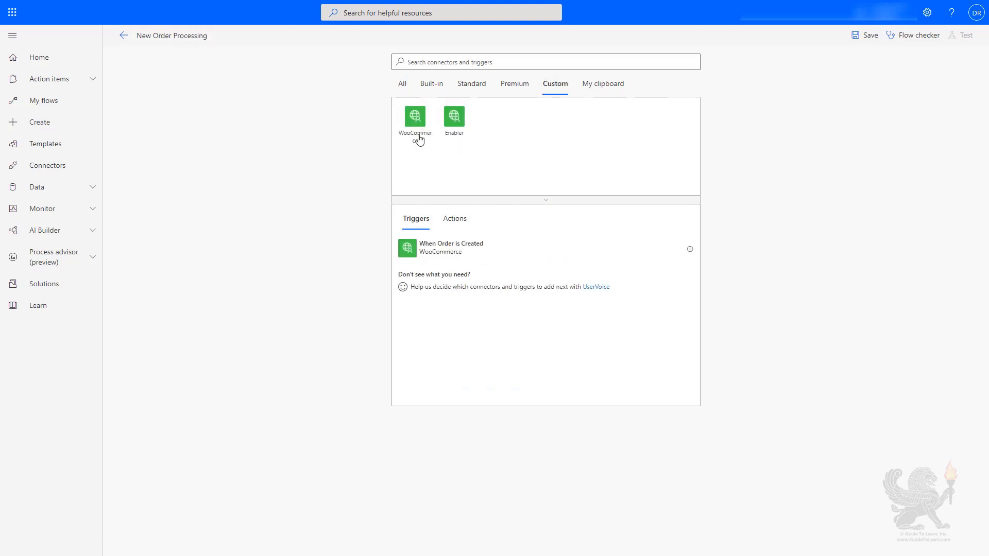
{"action": "left_click", "coordinate": [421, 130]}
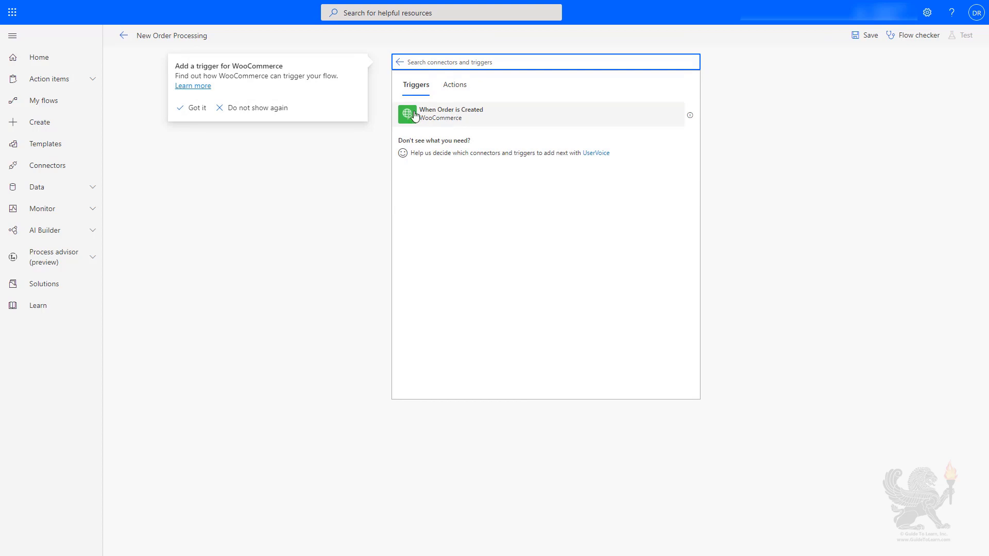
{"action": "left_click", "coordinate": [451, 119]}
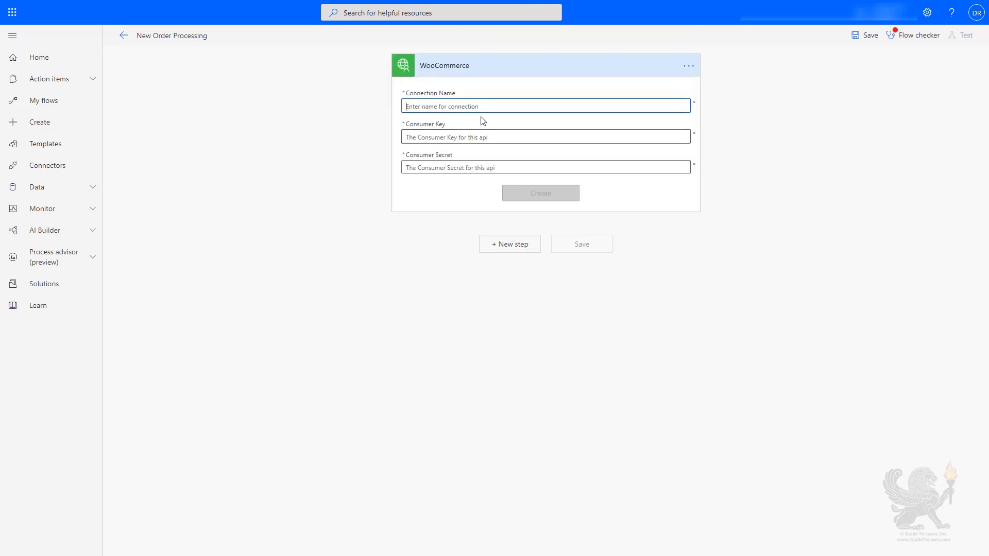
Step: Create a WooCommerce connection named "Store Connection" with the copied consumer key and consumer secret, without saving the password in the browser
{"action": "type", "text": "Store Connection"}
{"action": "key", "text": "Tab"}
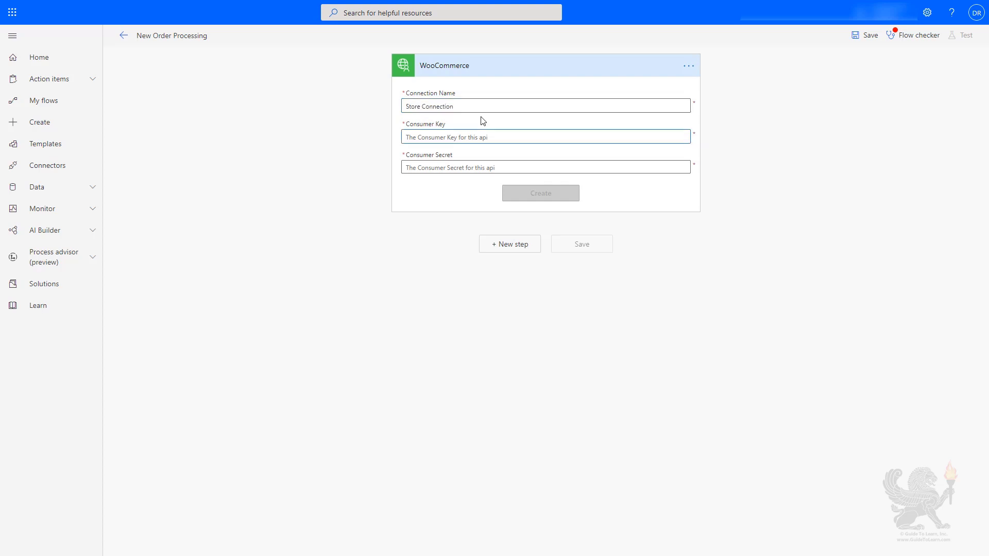
{"action": "key", "text": "ctrl+v"}
{"action": "left_click", "coordinate": [423, 167]}
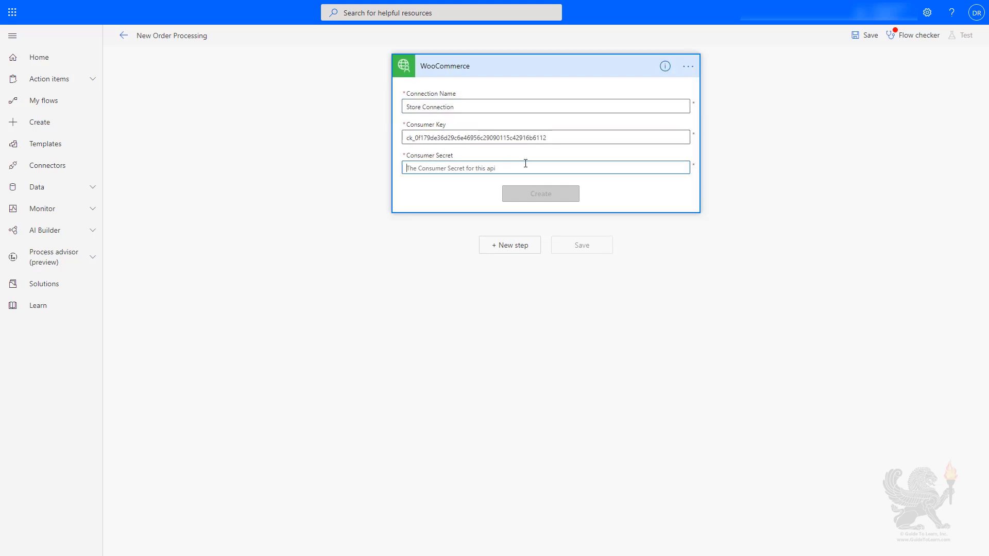
{"action": "key", "text": "ctrl+v"}
{"action": "left_click", "coordinate": [543, 195]}
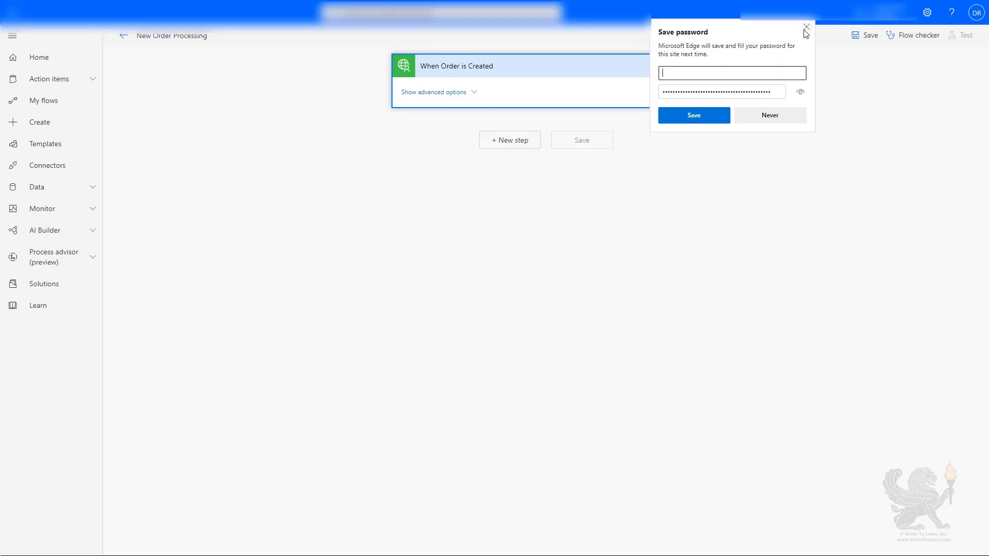
{"action": "left_click", "coordinate": [807, 30]}
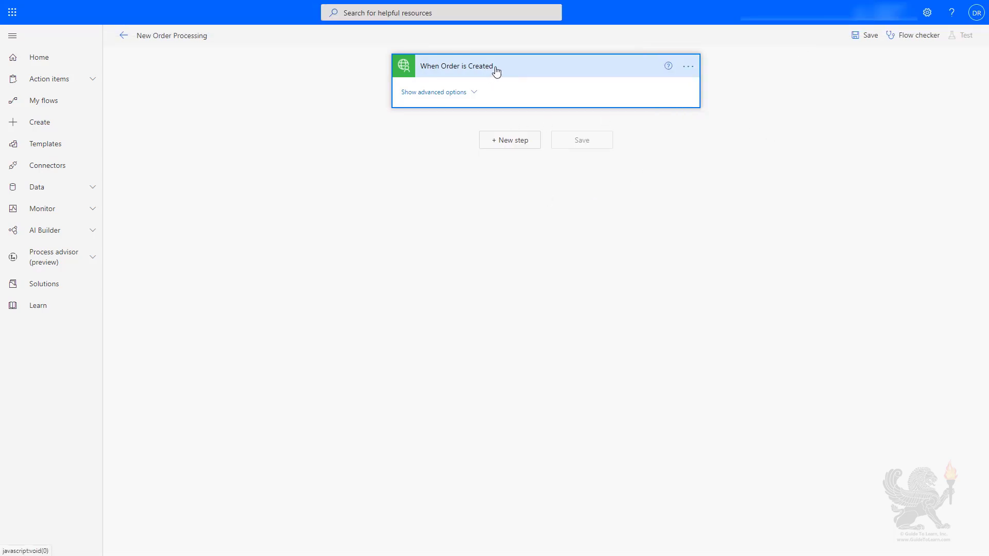
Step: Check the advanced options of the "When Order is Created" trigger and add a Compose action after it
{"action": "left_click", "coordinate": [466, 94]}
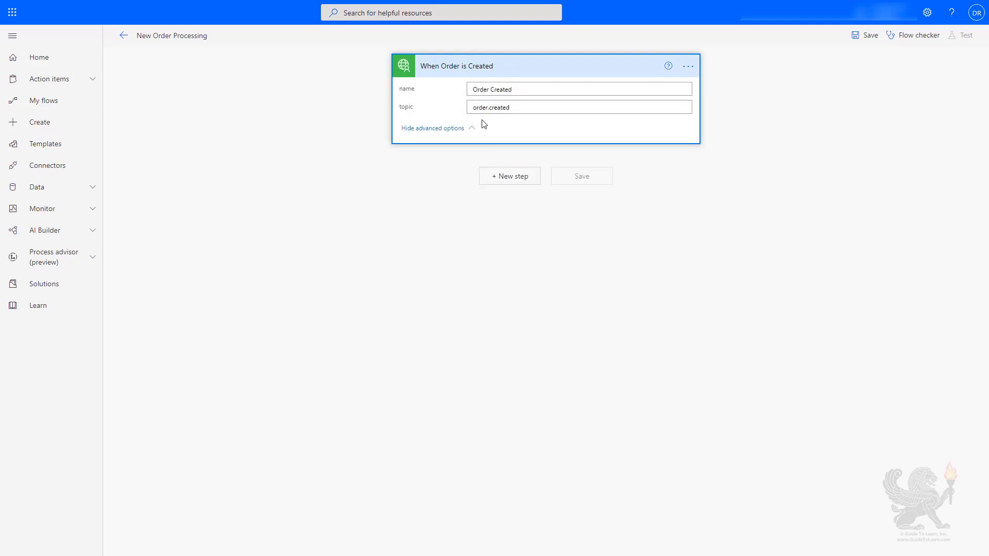
{"action": "left_click", "coordinate": [463, 128]}
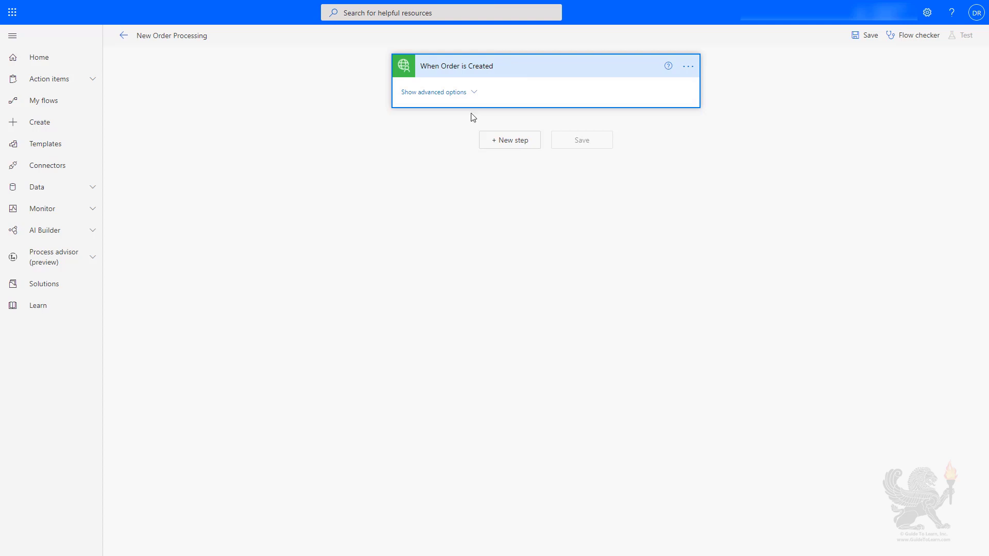
{"action": "left_click", "coordinate": [520, 143]}
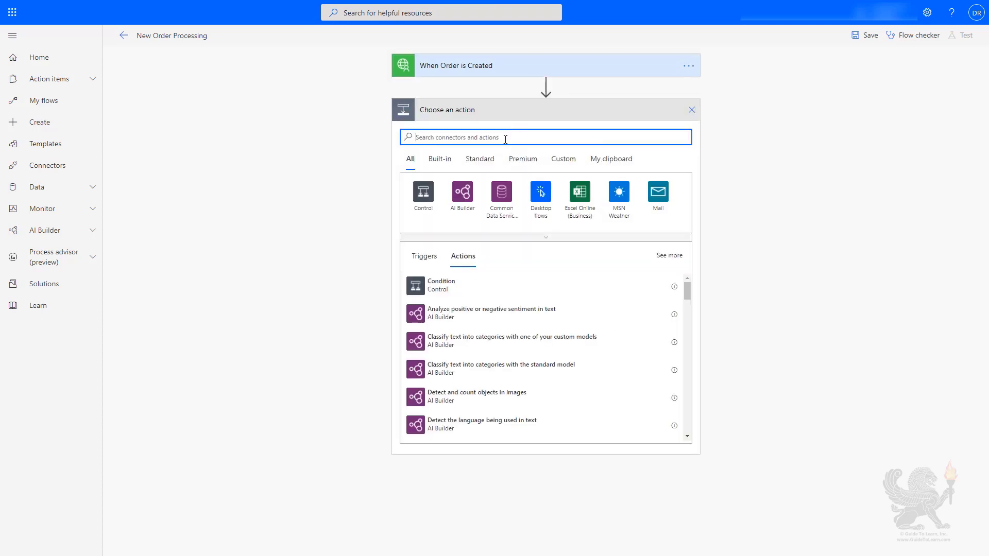
{"action": "type", "text": "compose"}
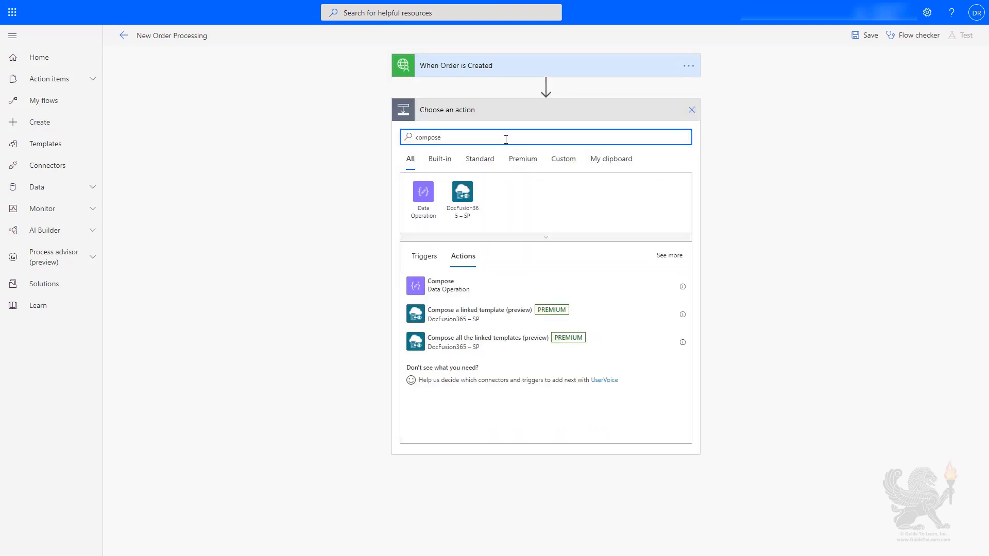
{"action": "left_click", "coordinate": [440, 284]}
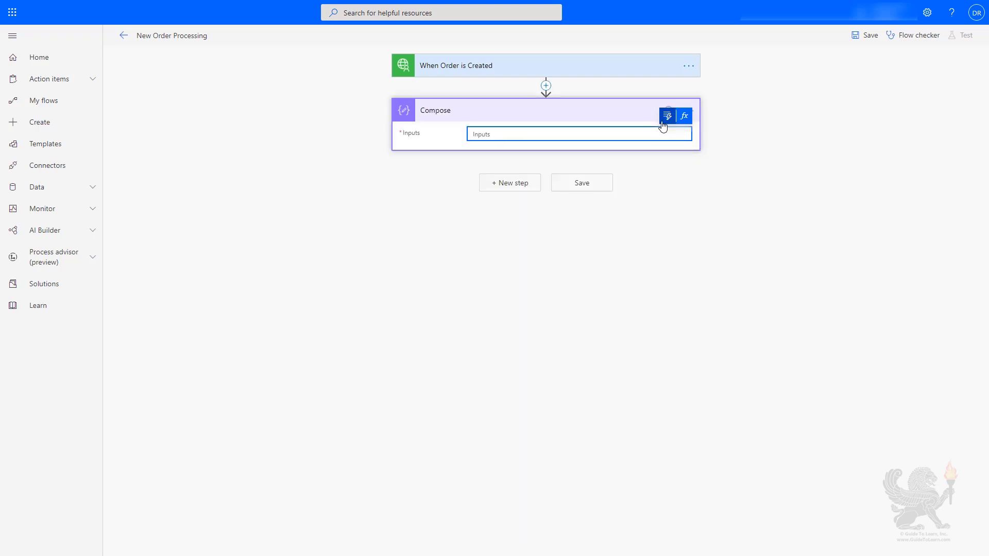
Step: Insert the order trigger's "total" dynamic value as the input of the Compose action
{"action": "left_click", "coordinate": [666, 117]}
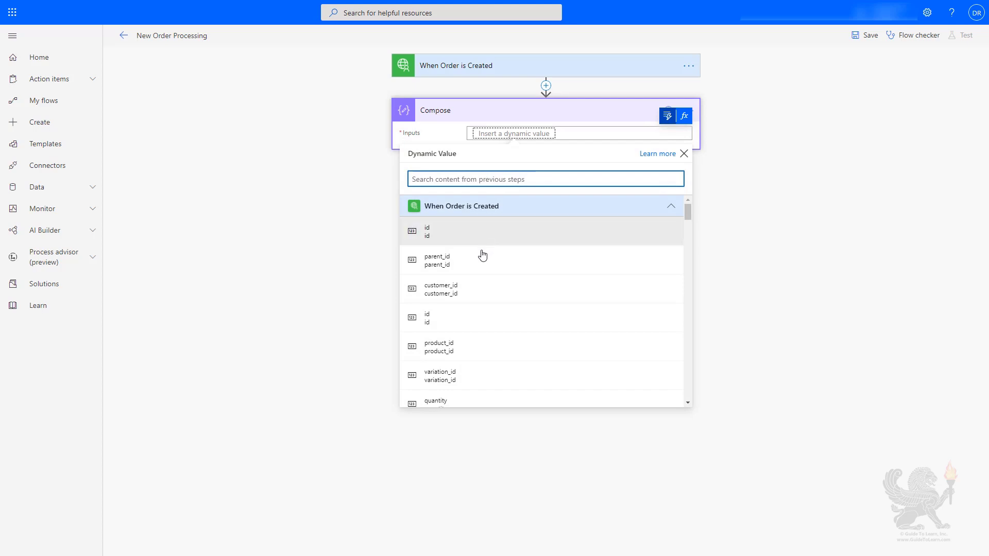
{"action": "scroll", "coordinate": [474, 287], "scroll_direction": "down", "scroll_amount": 5}
{"action": "scroll", "coordinate": [477, 292], "scroll_direction": "down", "scroll_amount": 4}
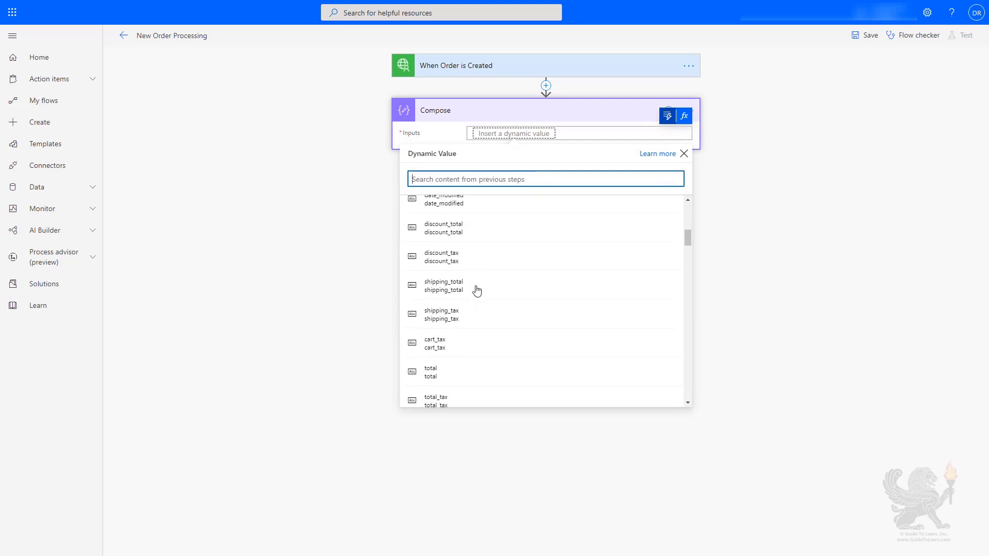
{"action": "scroll", "coordinate": [475, 289], "scroll_direction": "down", "scroll_amount": 3}
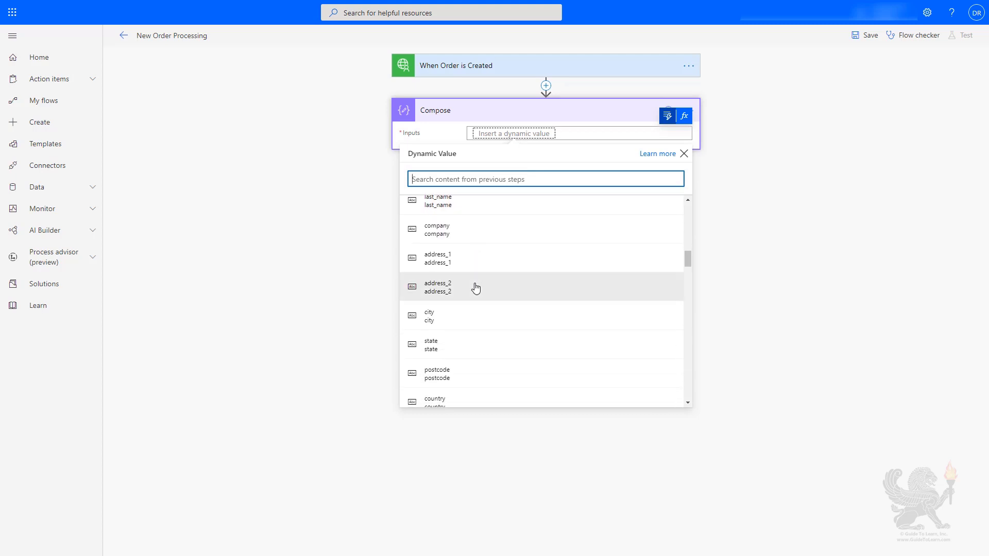
{"action": "type", "text": "total"}
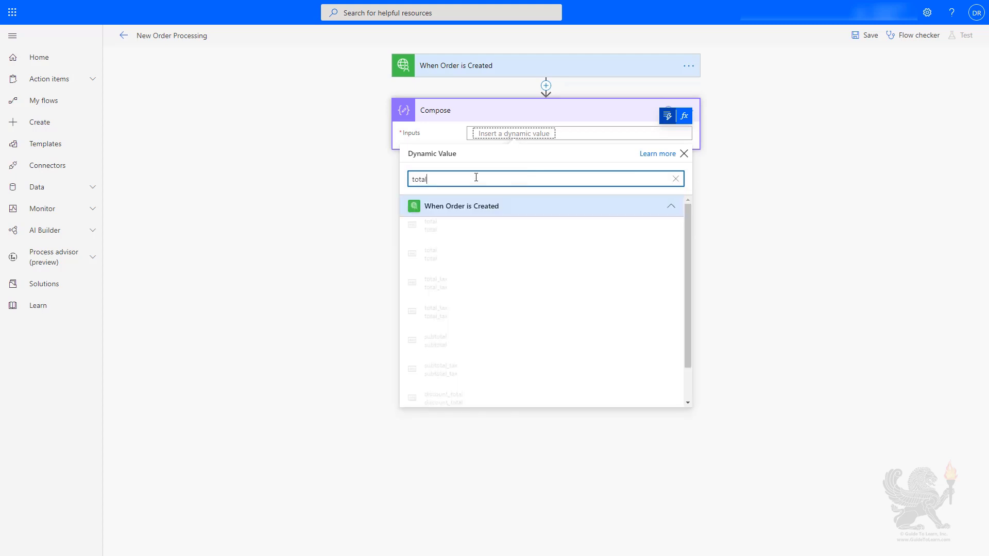
{"action": "left_click", "coordinate": [459, 237]}
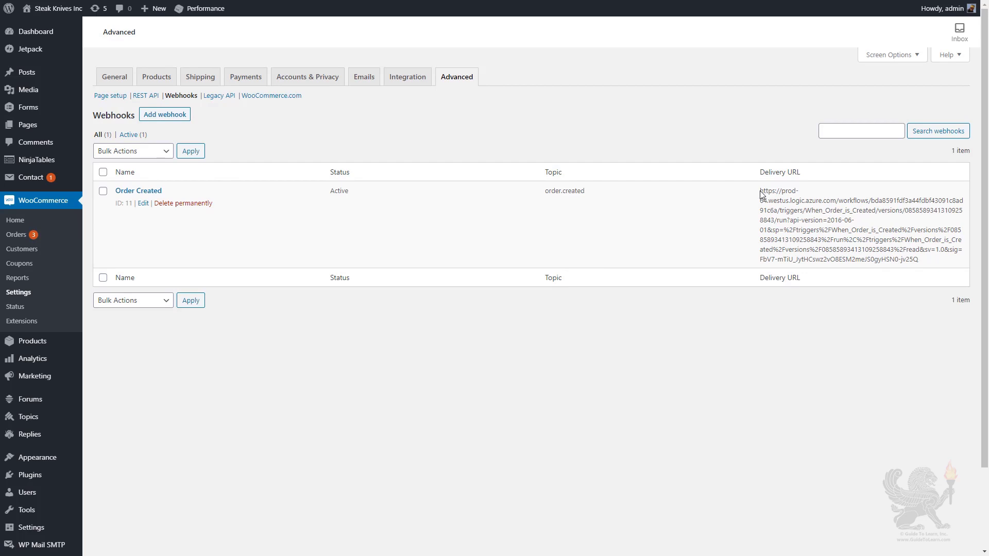
Step: In the WooCommerce admin, examine the Order Created webhook's delivery URL and open the orders list
{"action": "left_click_drag", "start_coordinate": [759, 191], "coordinate": [881, 221]}
{"action": "left_click", "coordinate": [19, 235]}
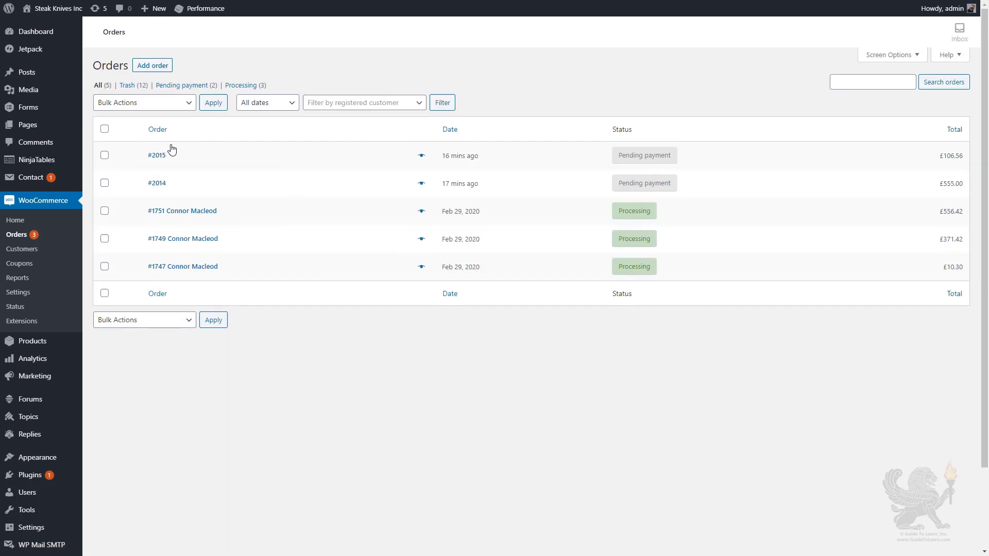
Step: Create a new pending-payment order containing 6 units of the Steak Knives Enterprise product
{"action": "left_click", "coordinate": [154, 66]}
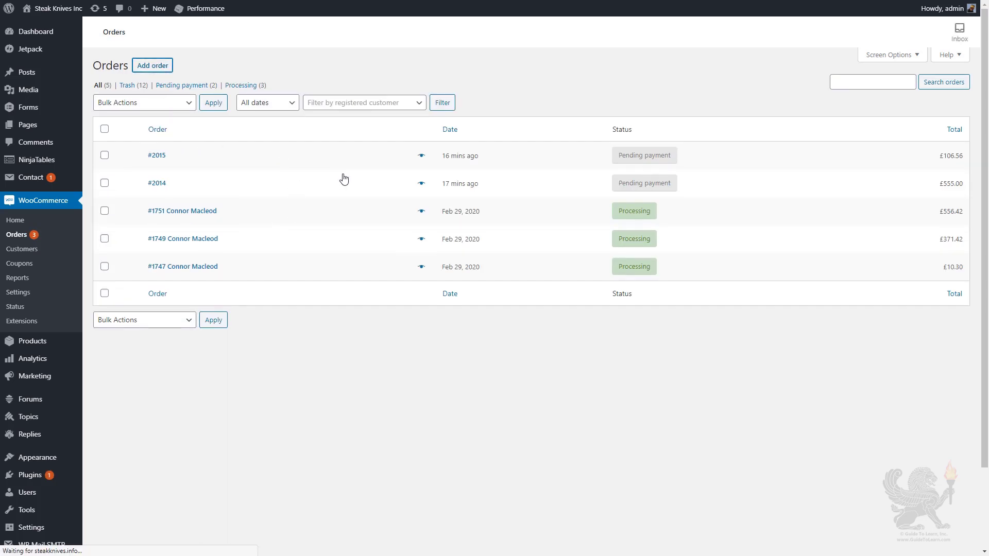
{"action": "left_click", "coordinate": [134, 324]}
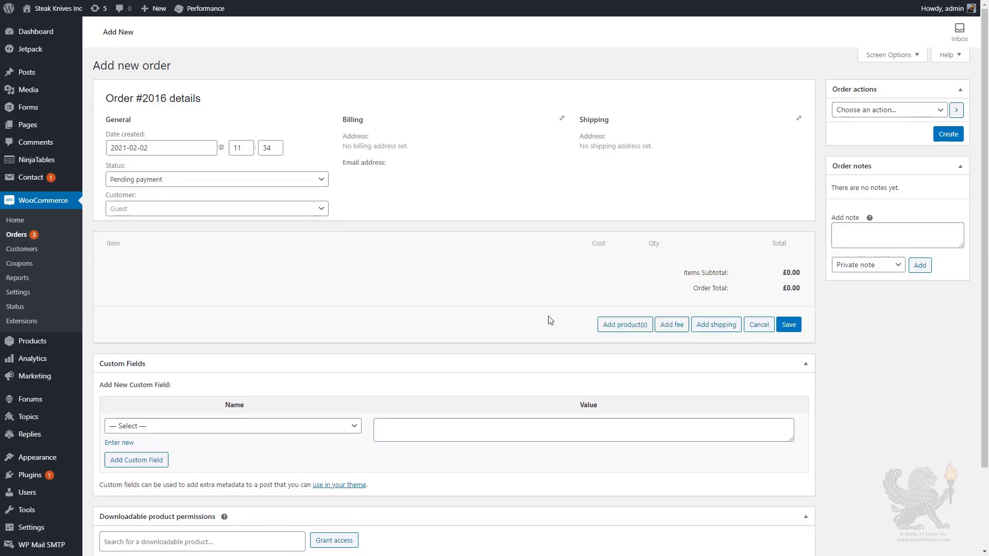
{"action": "left_click", "coordinate": [613, 326]}
{"action": "left_click", "coordinate": [512, 288]}
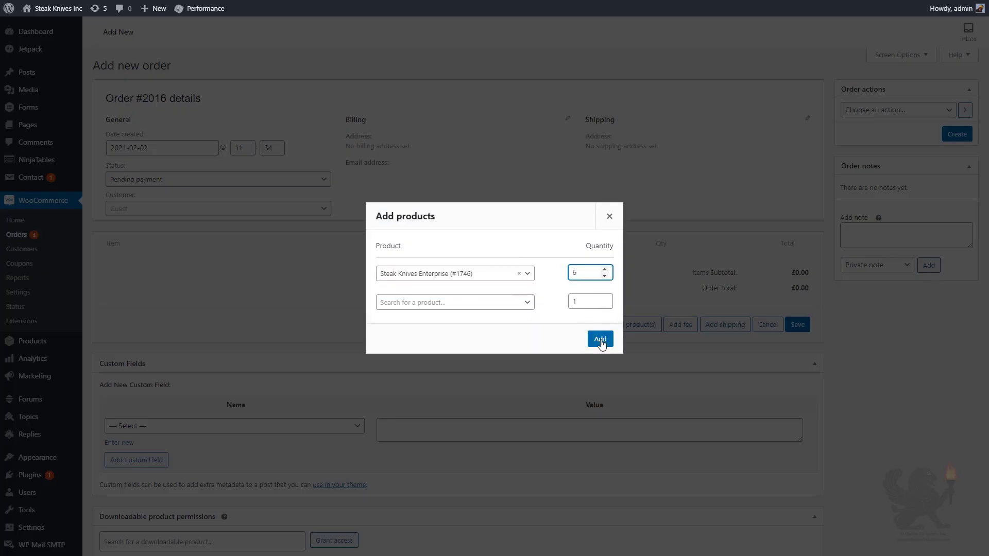
{"action": "left_click", "coordinate": [600, 339]}
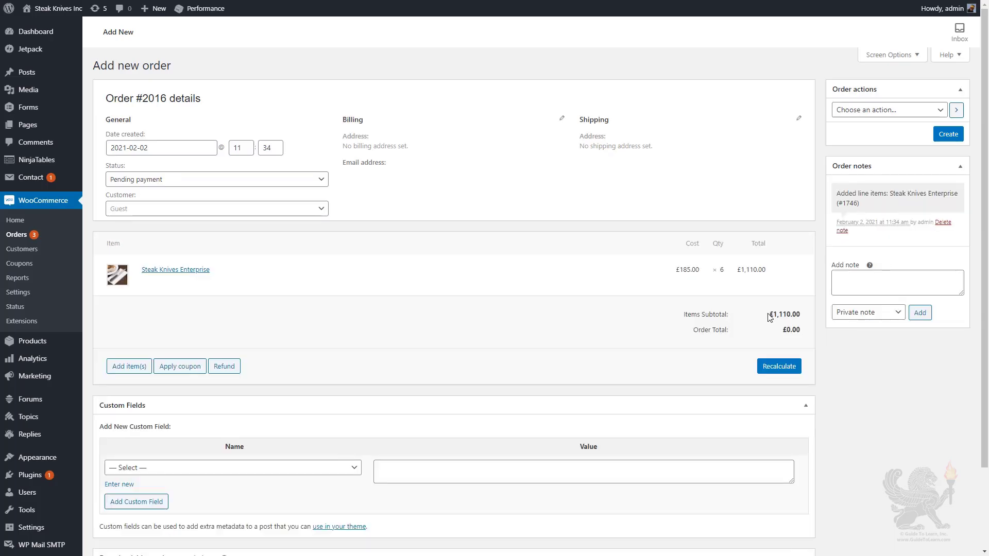
{"action": "left_click_drag", "start_coordinate": [773, 314], "coordinate": [793, 315]}
{"action": "left_click", "coordinate": [776, 330]}
{"action": "left_click", "coordinate": [948, 135]}
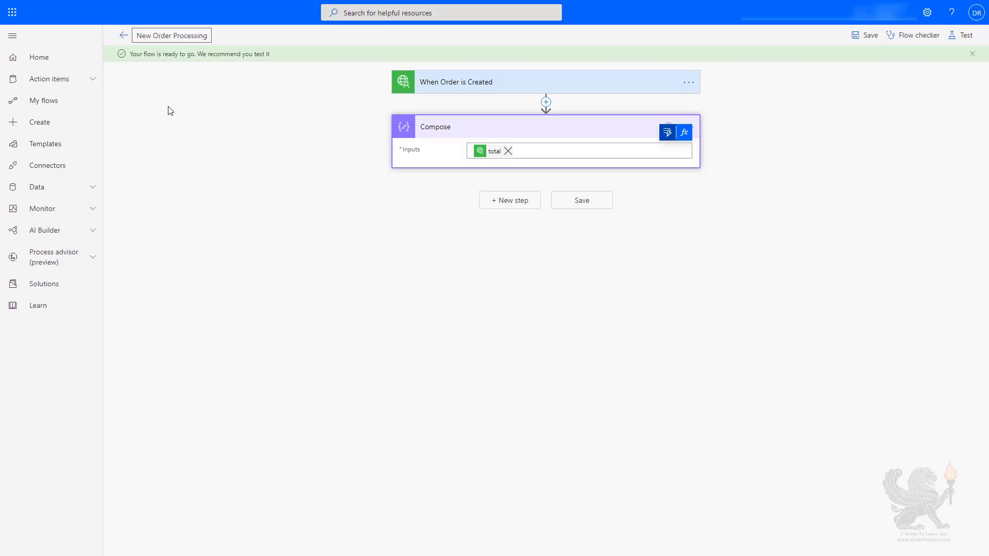
Step: In Power Automate, open the latest New Order Processing run and examine the order trigger's outputs and the Compose value
{"action": "left_click", "coordinate": [123, 35]}
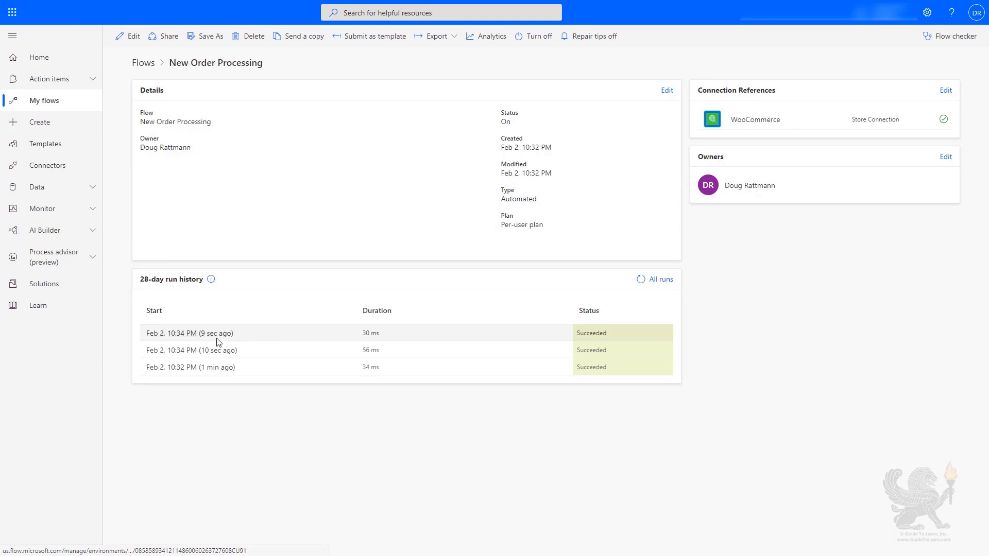
{"action": "left_click", "coordinate": [218, 339]}
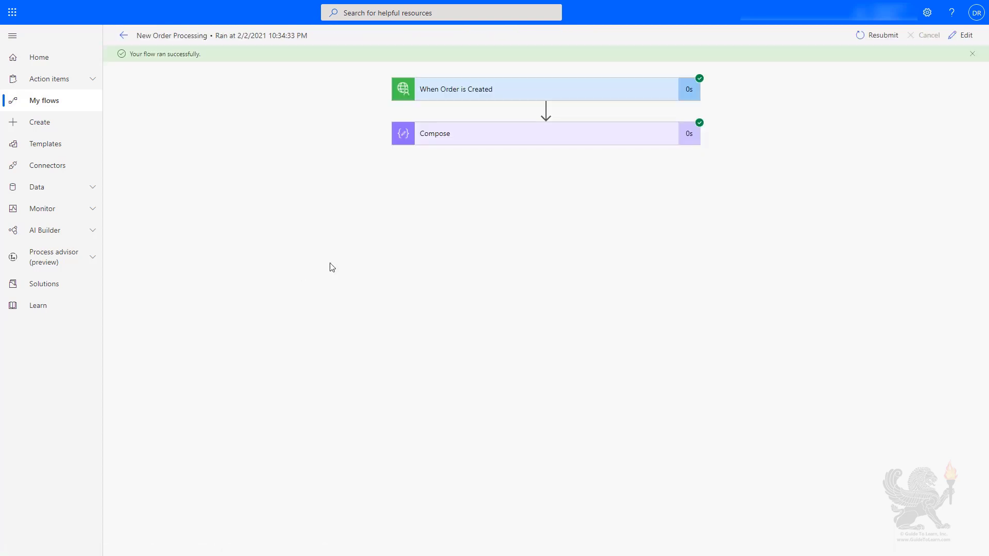
{"action": "left_click", "coordinate": [577, 96]}
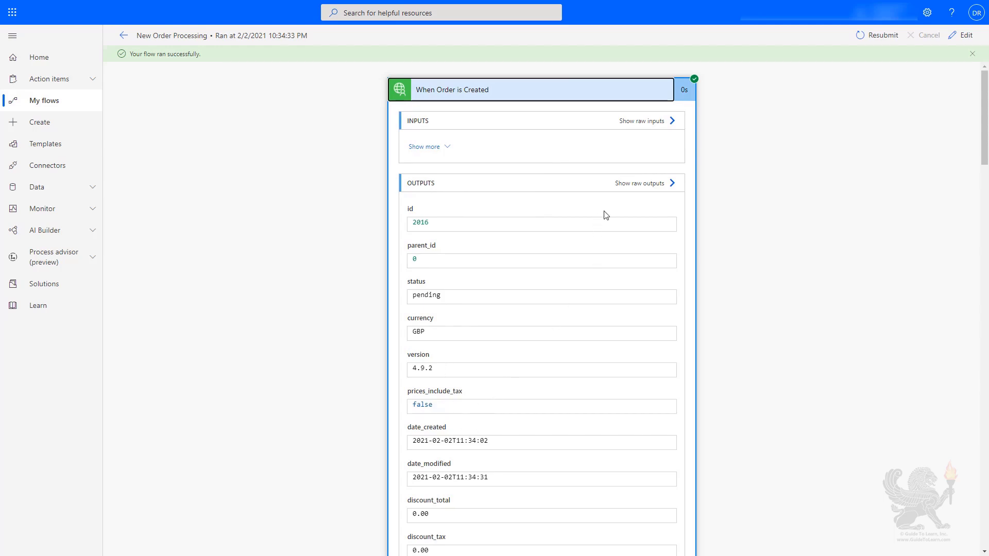
{"action": "left_click", "coordinate": [636, 184]}
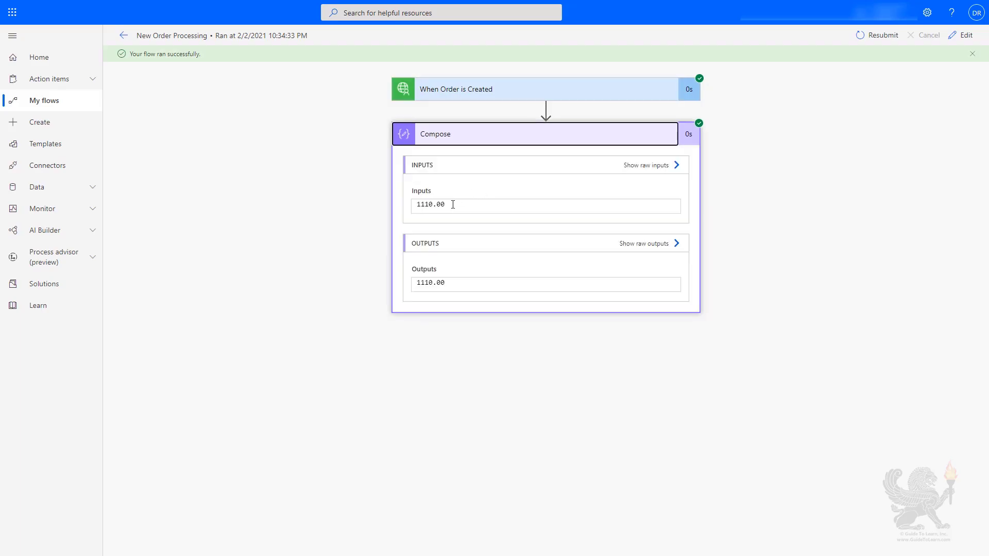
{"action": "left_click_drag", "start_coordinate": [452, 204], "coordinate": [381, 203]}
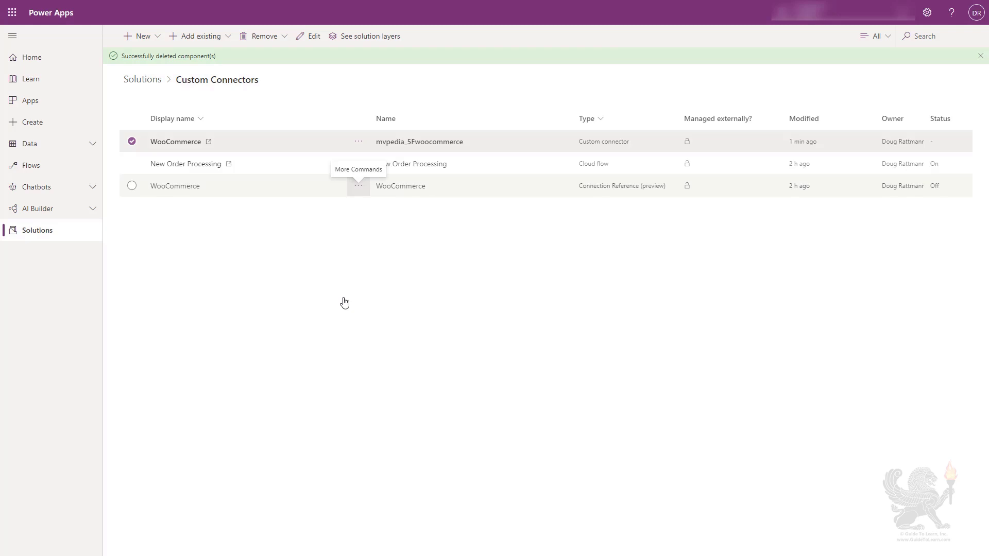
Step: Edit the solution's WooCommerce custom connector in Power Apps, adding a Polling trigger described as "When Order Created (Poll)" with operation ID OrderCreatedPoll
{"action": "left_click", "coordinate": [359, 141]}
{"action": "left_click", "coordinate": [373, 177]}
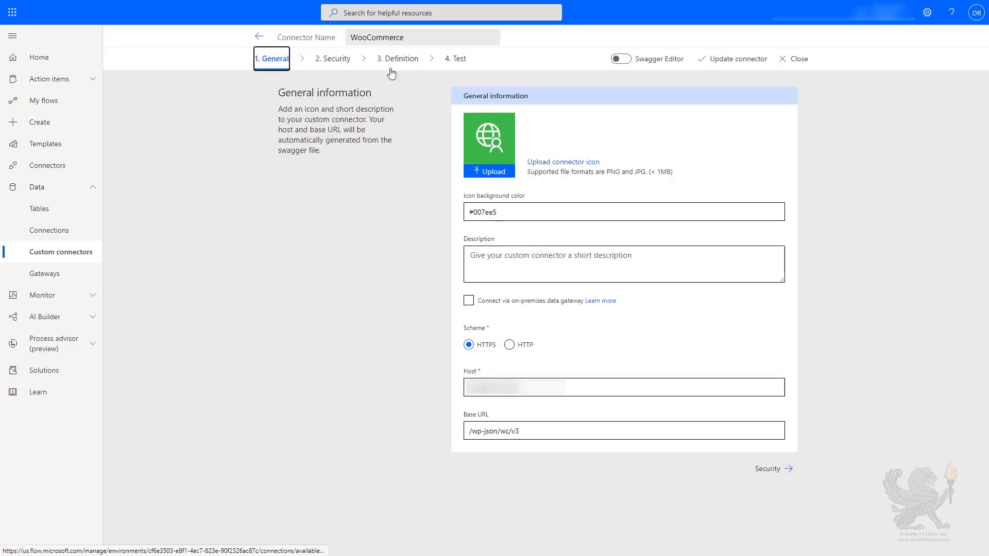
{"action": "left_click", "coordinate": [393, 60]}
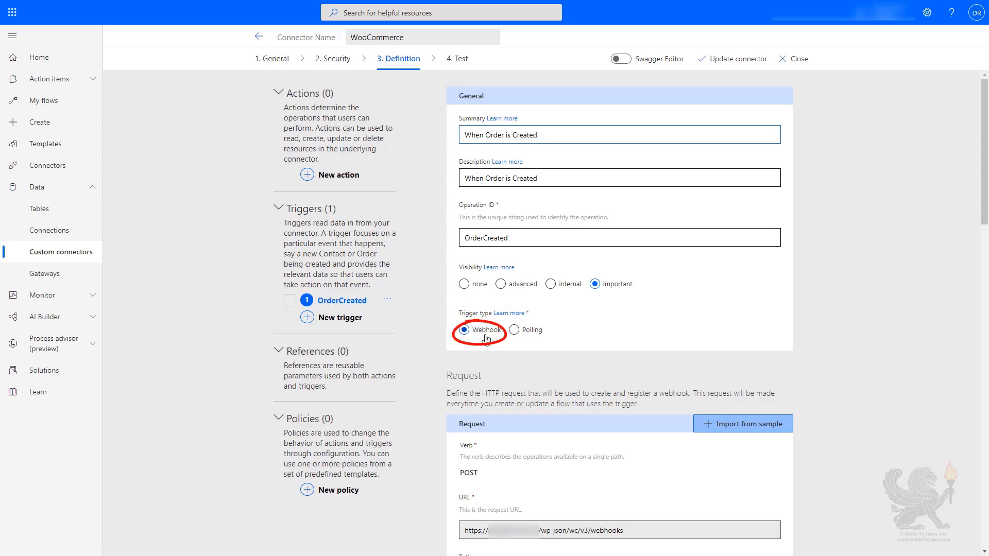
{"action": "left_click", "coordinate": [329, 318]}
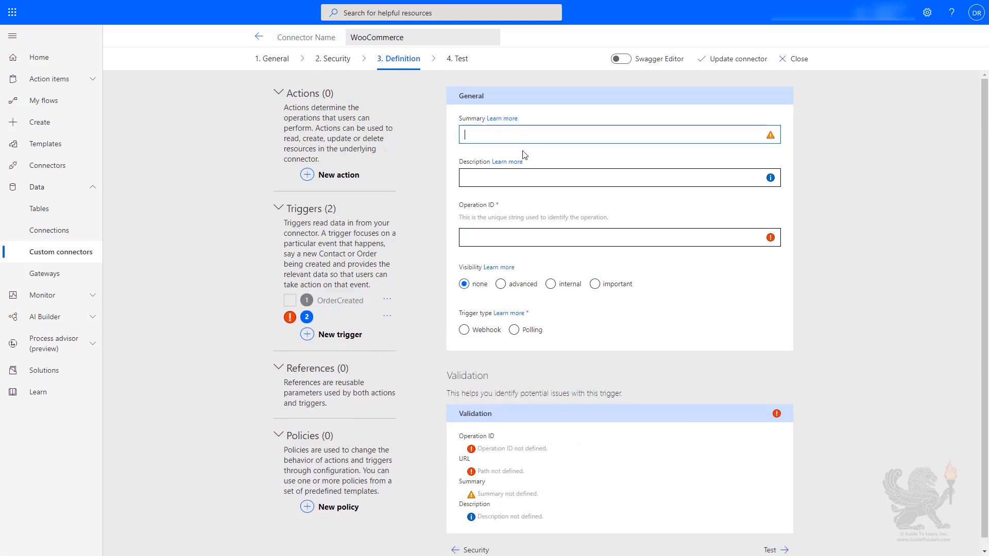
{"action": "type", "text": "When Order Created (Poll"}
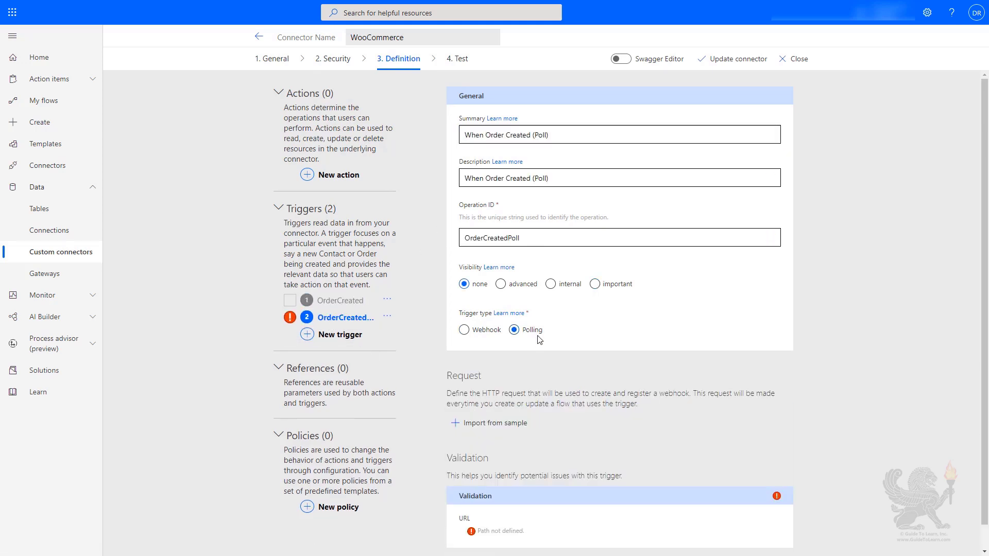
Step: Import the trigger's GET request from the wc/v3/orders URL with after=2020-02-29T11:44:51 and set the after parameter's visibility to internal
{"action": "left_click", "coordinate": [508, 423]}
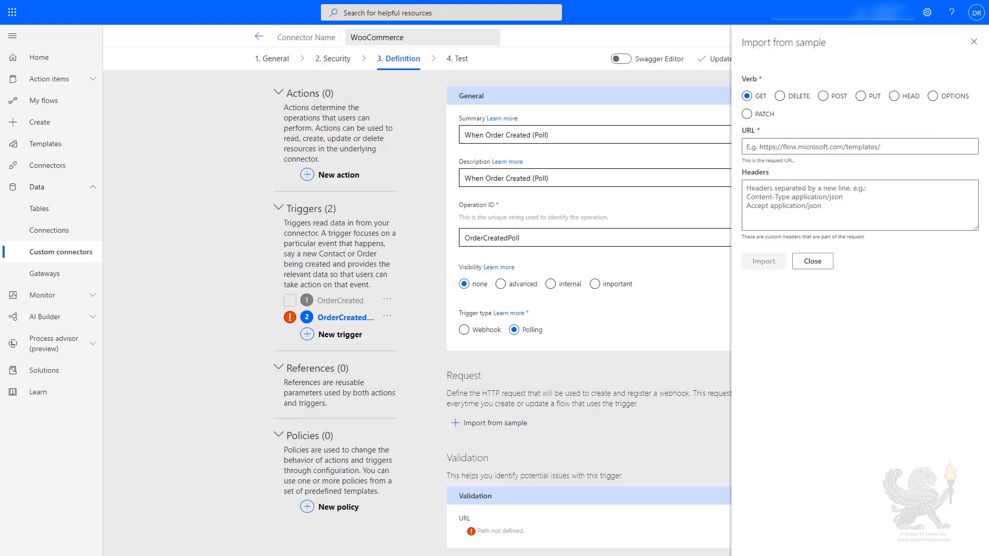
{"action": "left_click", "coordinate": [799, 146]}
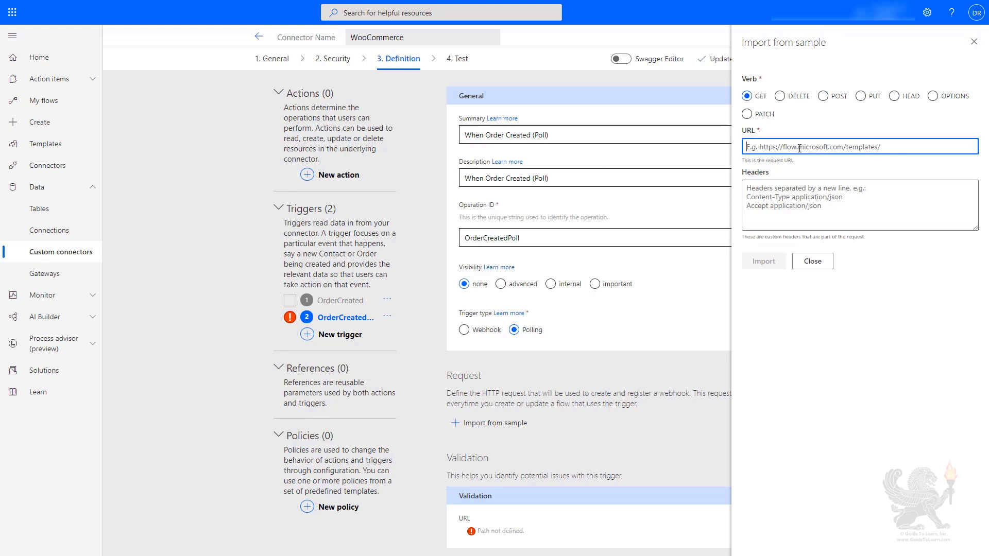
{"action": "key", "text": "ctrl+v"}
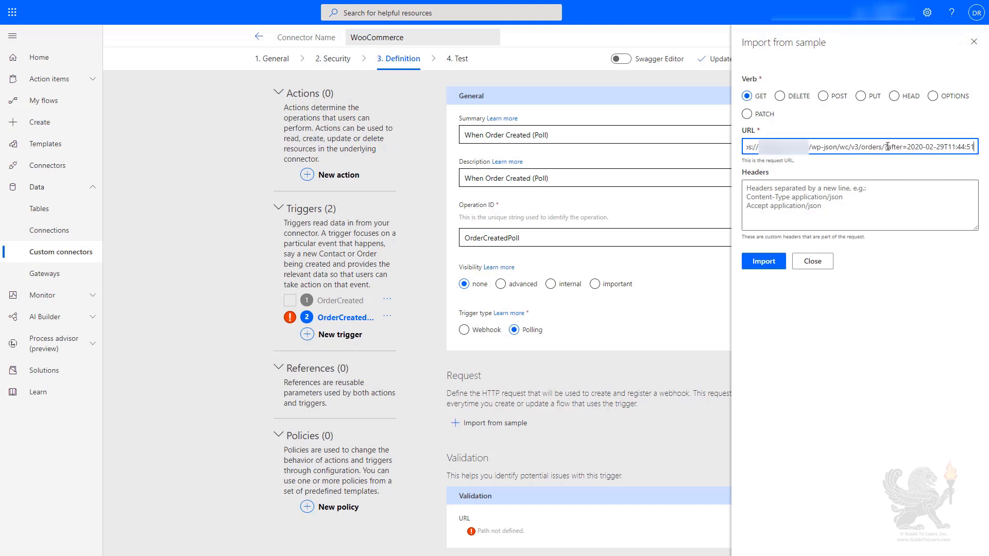
{"action": "left_click_drag", "start_coordinate": [887, 147], "coordinate": [977, 146]}
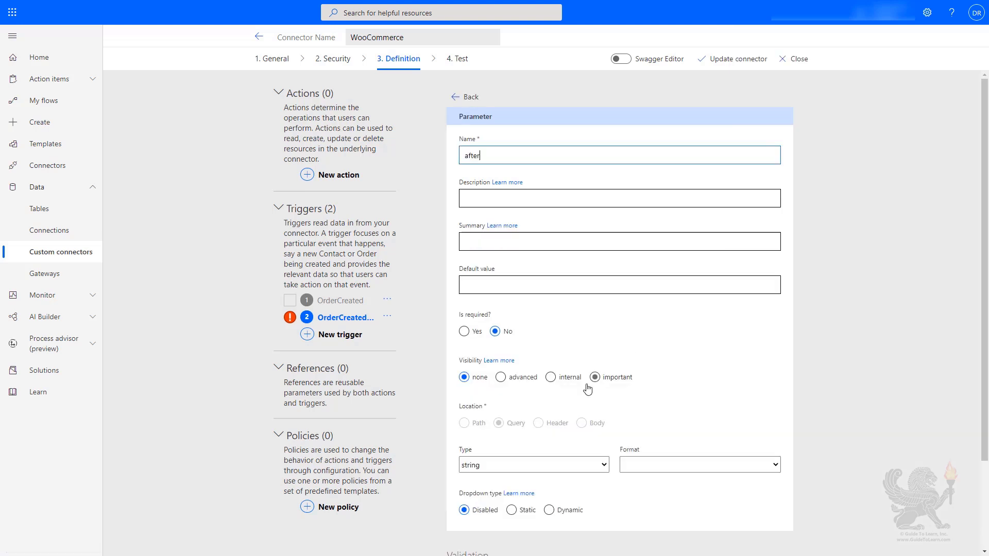
{"action": "left_click", "coordinate": [569, 378]}
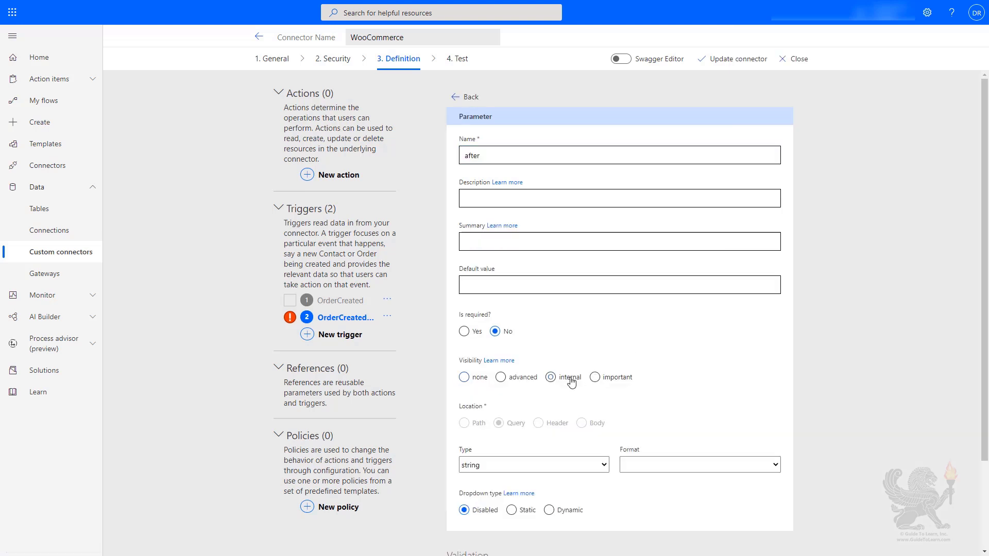
{"action": "left_click", "coordinate": [457, 98]}
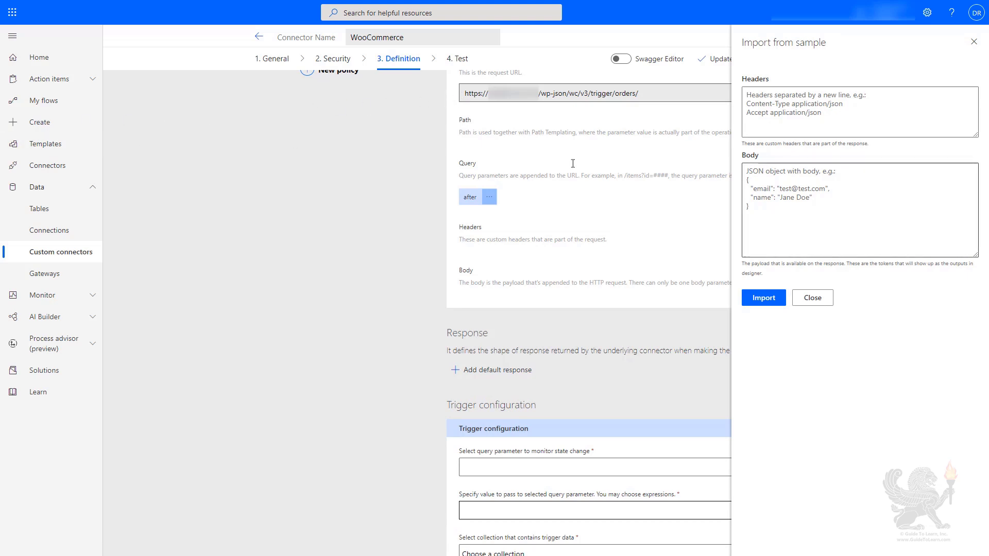
Step: Define the polling trigger's default response from the copied sample JSON array of orders
{"action": "left_click", "coordinate": [837, 185]}
{"action": "key", "text": "ctrl+v"}
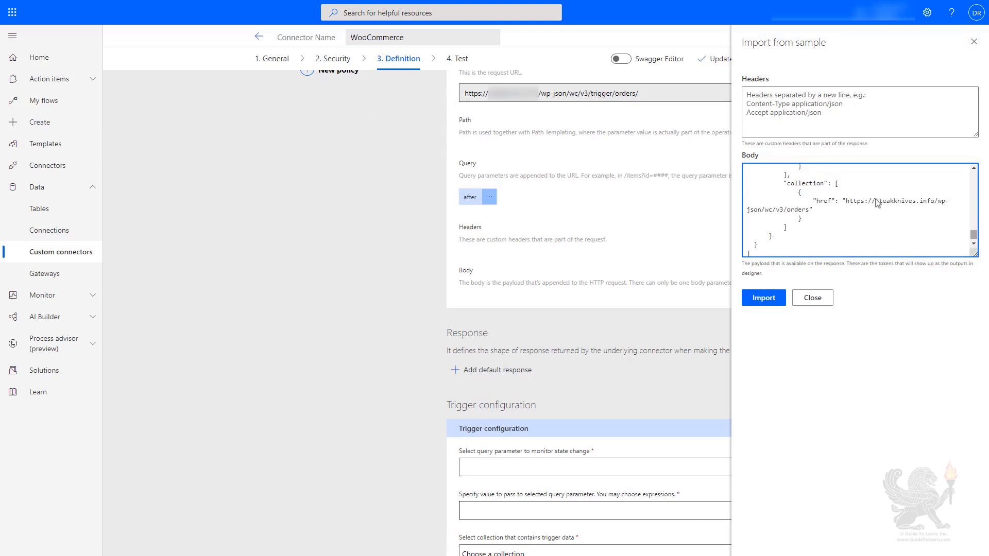
{"action": "left_click_drag", "start_coordinate": [973, 251], "coordinate": [973, 170]}
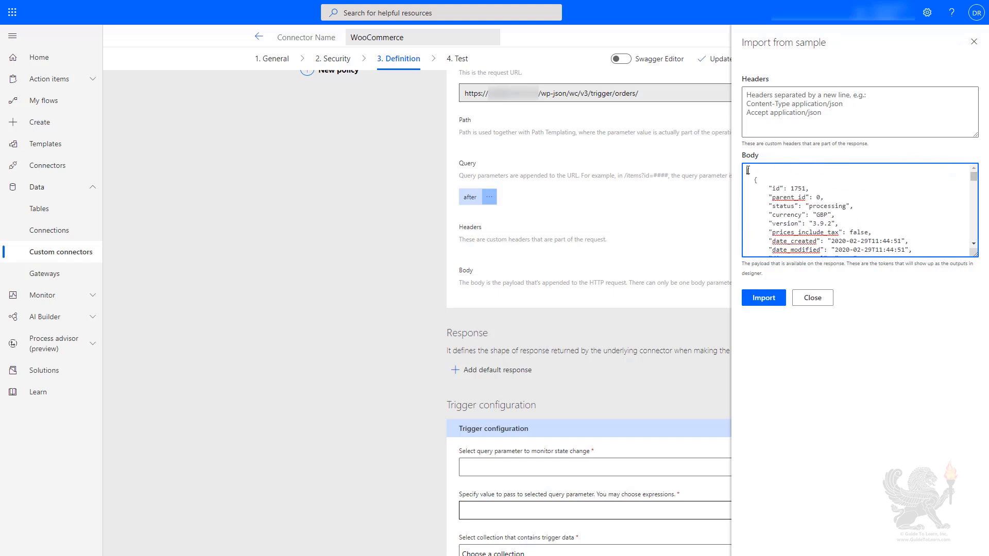
{"action": "left_click_drag", "start_coordinate": [747, 171], "coordinate": [754, 174]}
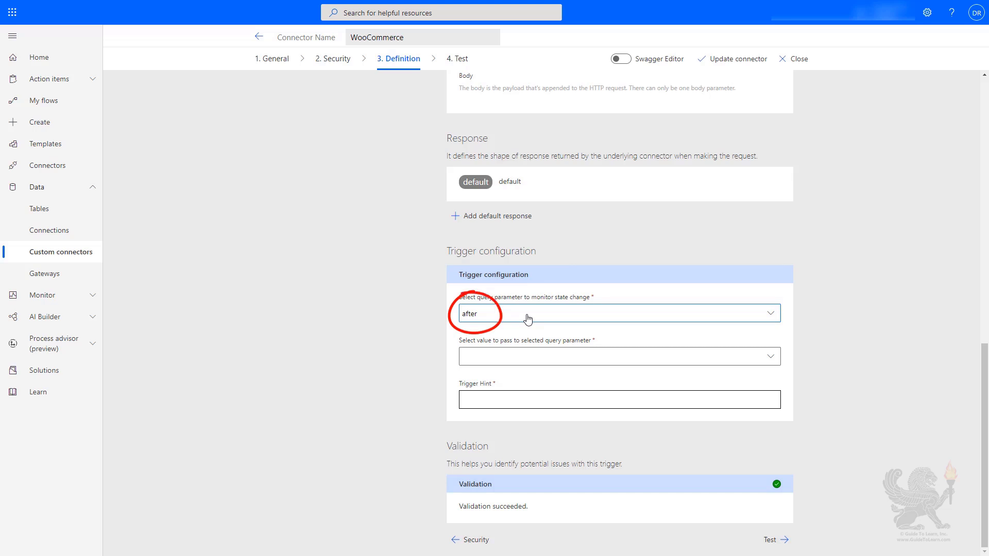
Step: Configure the polling trigger to pass date_created to the after query parameter, and update the connector
{"action": "left_click", "coordinate": [520, 363]}
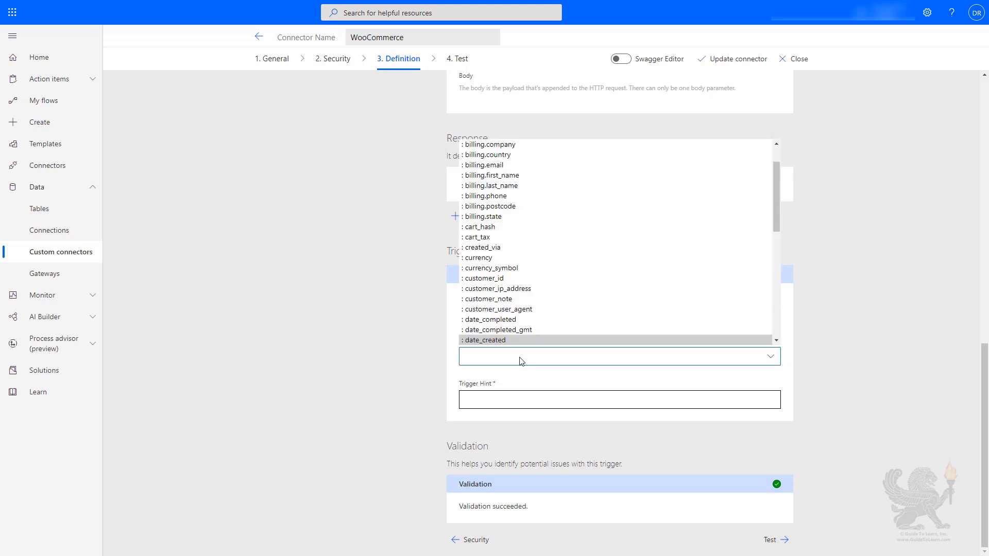
{"action": "key", "text": "Return"}
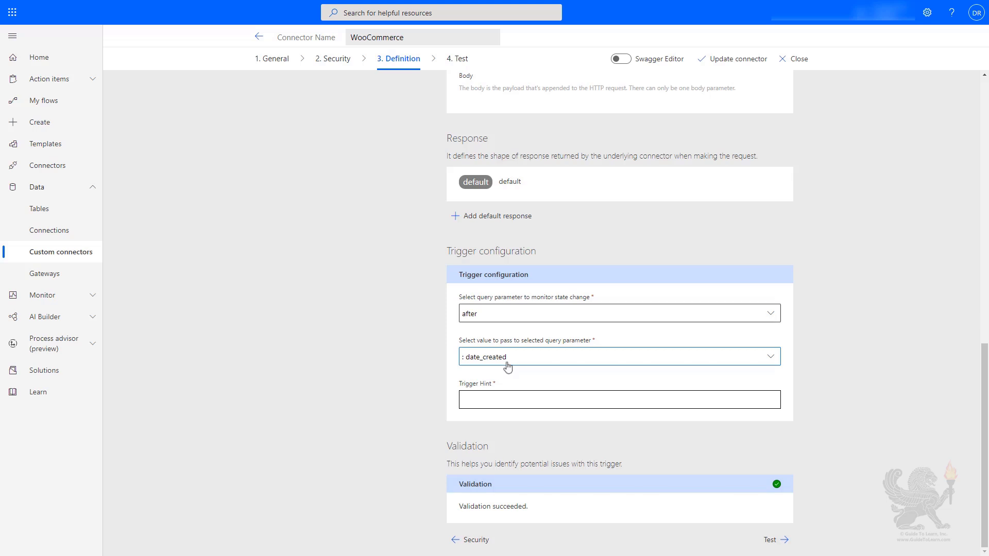
{"action": "left_click", "coordinate": [739, 61]}
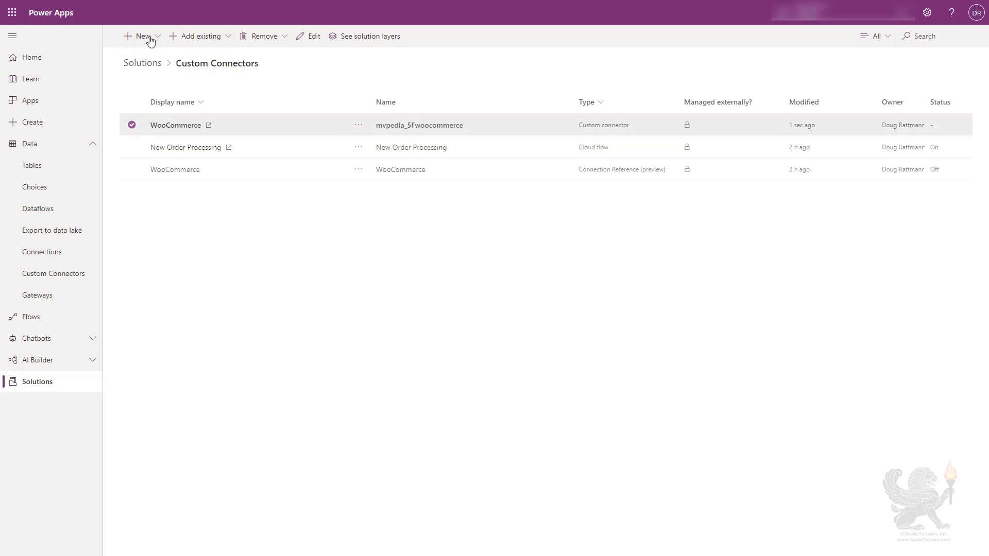
Step: Create a new cloud flow in the Custom Connectors solution using the WooCommerce "When Order Created (Poll)" trigger
{"action": "left_click", "coordinate": [144, 36]}
{"action": "left_click", "coordinate": [186, 88]}
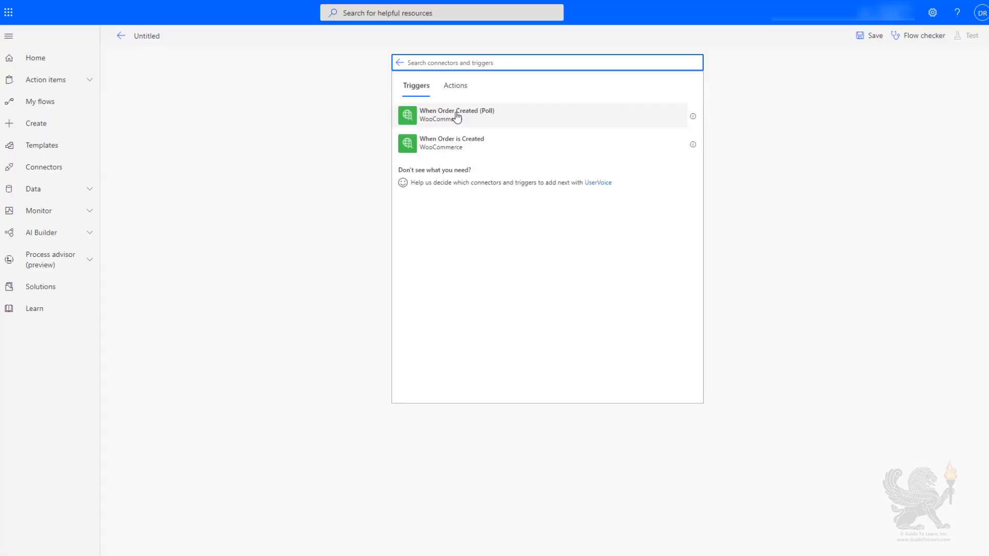
{"action": "left_click", "coordinate": [457, 116]}
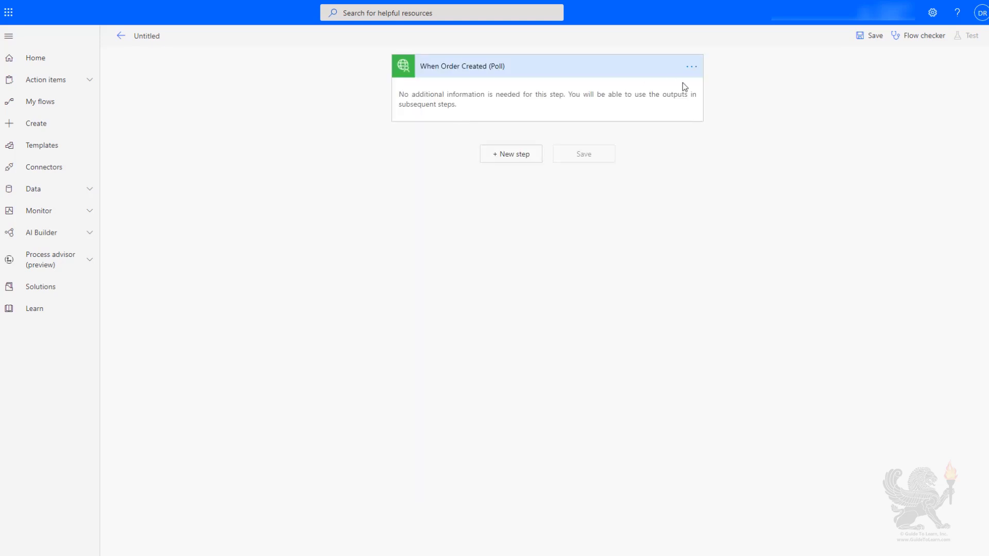
Step: Turn off Split On in the settings of the "When Order Created (Poll)" trigger
{"action": "left_click", "coordinate": [691, 67]}
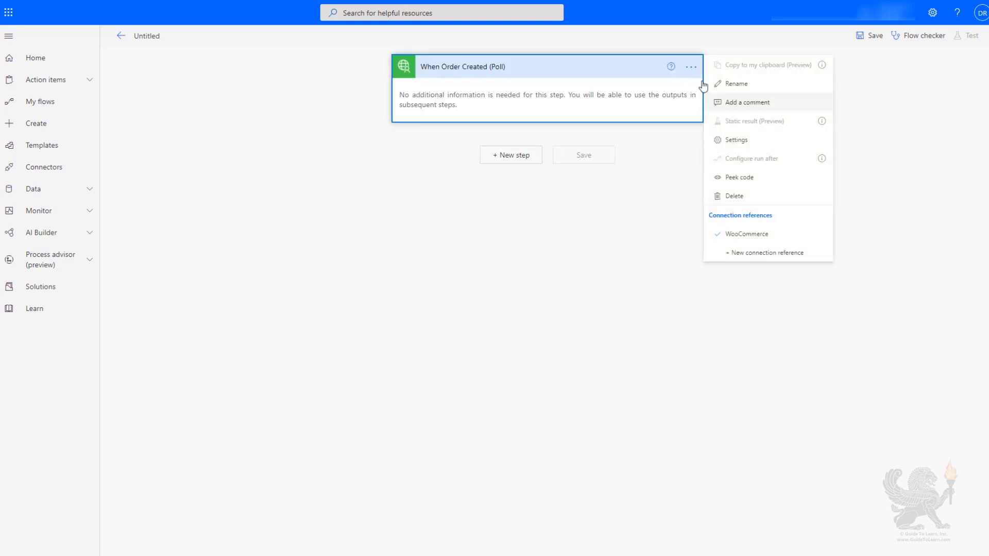
{"action": "left_click", "coordinate": [741, 139]}
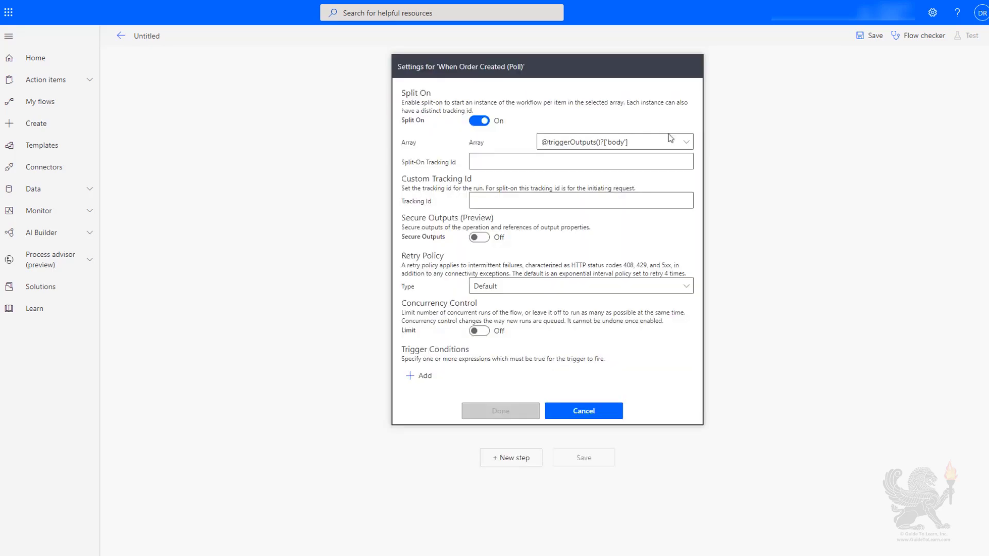
{"action": "left_click", "coordinate": [477, 123]}
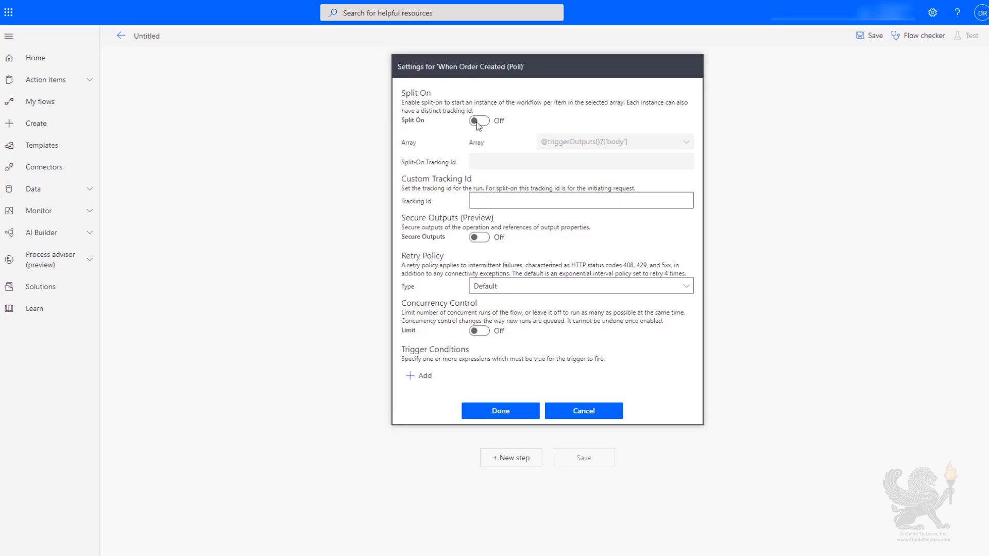
{"action": "left_click", "coordinate": [502, 411]}
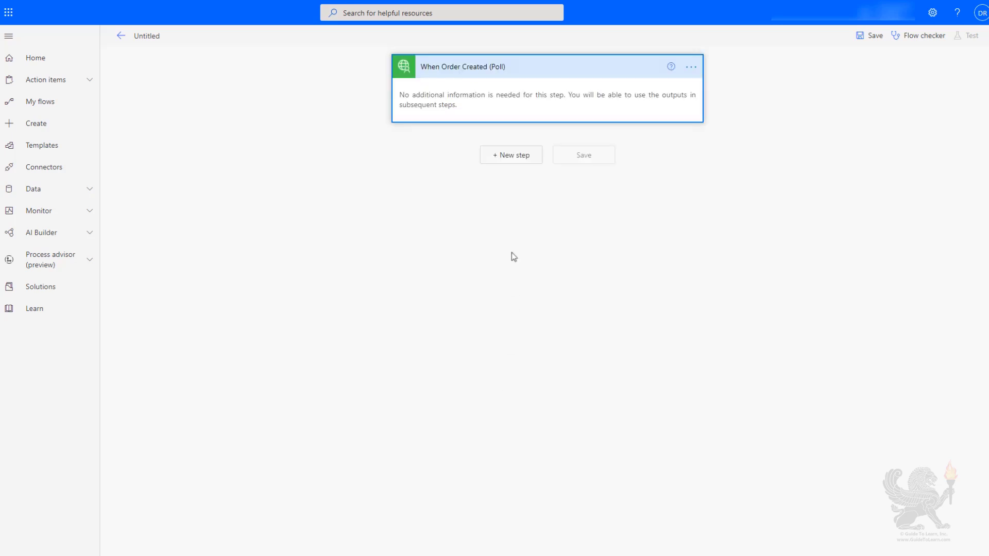
Step: Add a Compose action after the polling trigger, with the trigger's total dynamic value as its input
{"action": "left_click", "coordinate": [518, 162]}
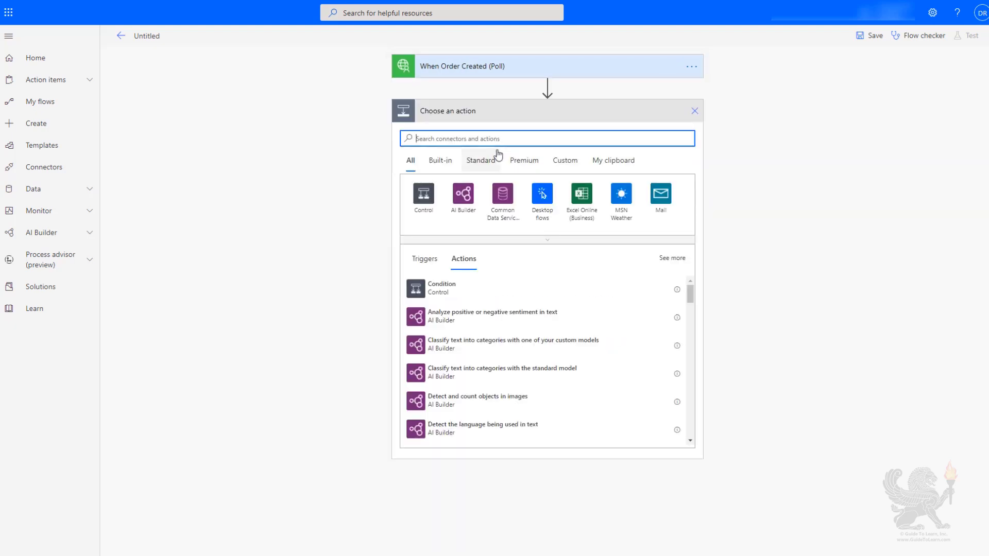
{"action": "type", "text": "compose"}
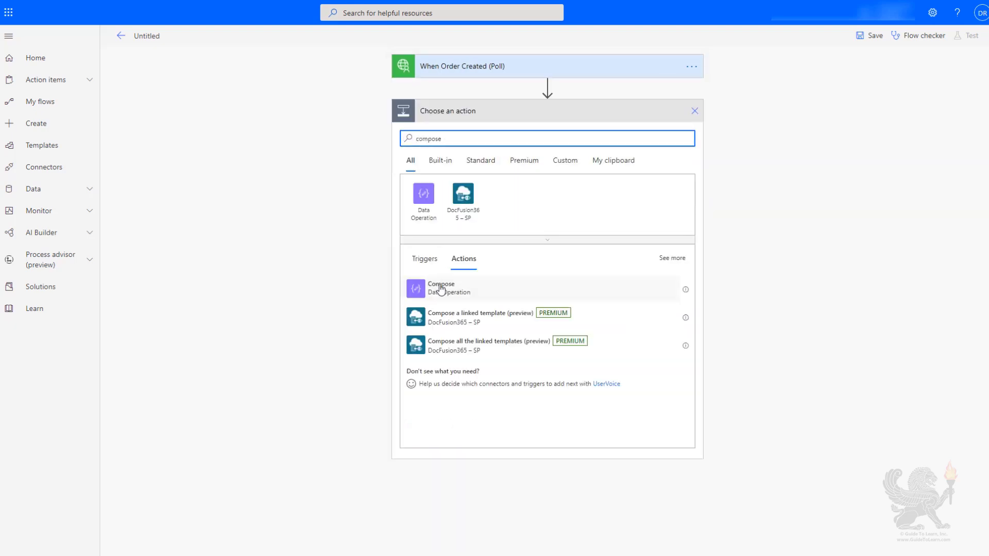
{"action": "left_click", "coordinate": [439, 290]}
{"action": "left_click", "coordinate": [507, 136]}
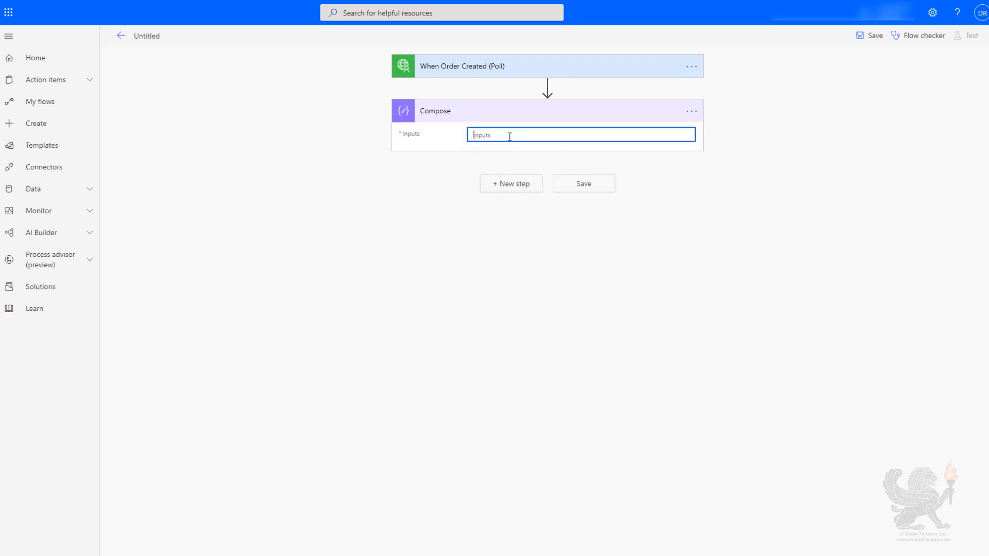
{"action": "left_click", "coordinate": [670, 117]}
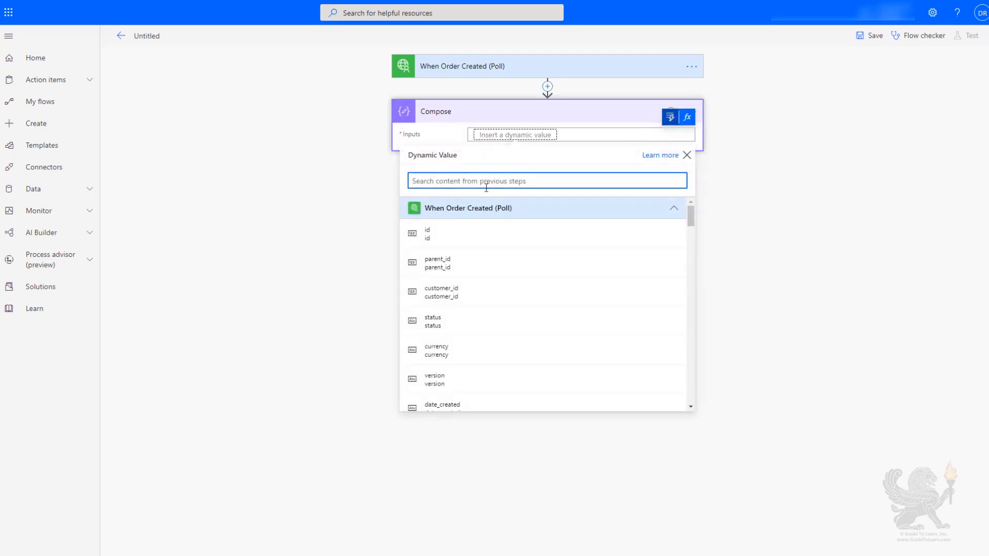
{"action": "type", "text": "total"}
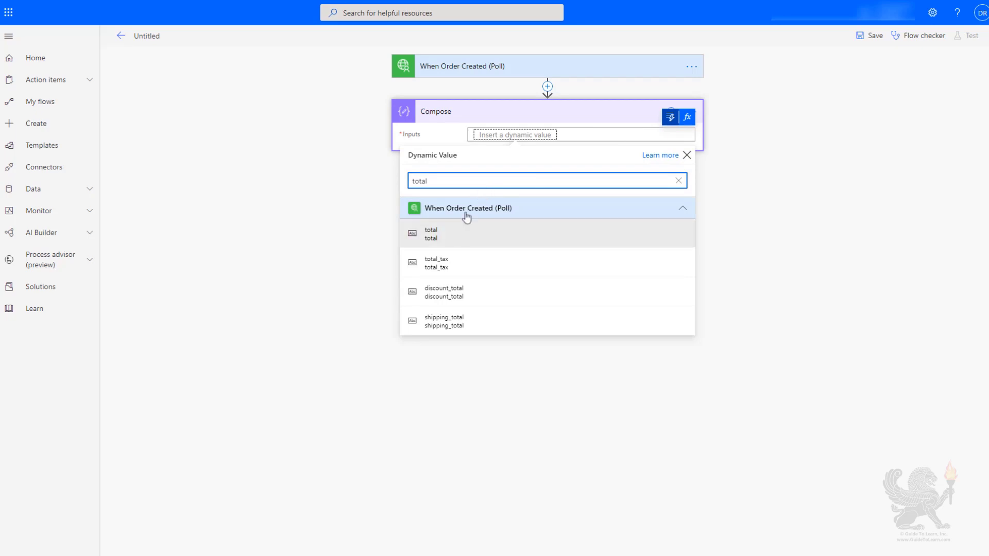
{"action": "left_click", "coordinate": [446, 241]}
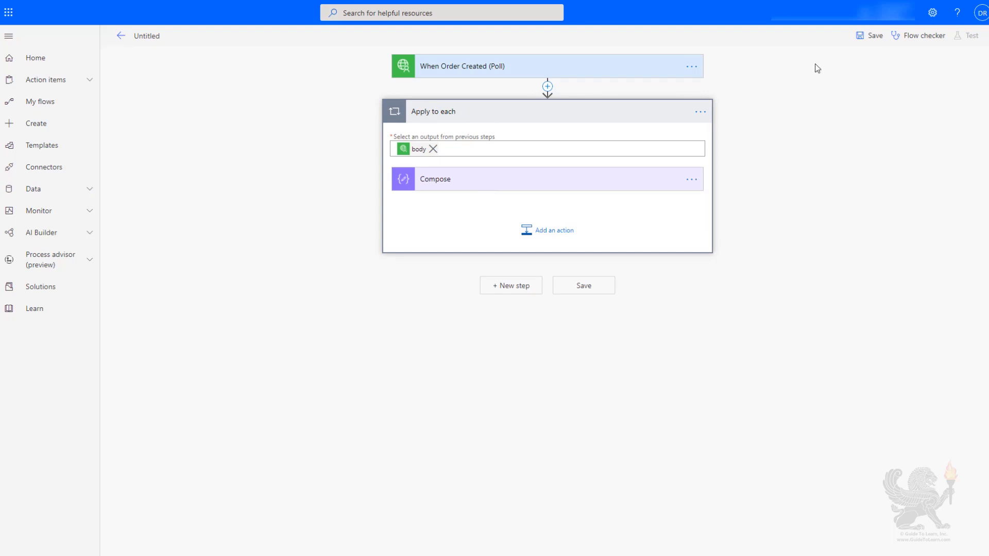
Step: Name the flow Order Up, save it, and leave the flow editor
{"action": "left_click", "coordinate": [155, 34]}
{"action": "type", "text": "Order Up"}
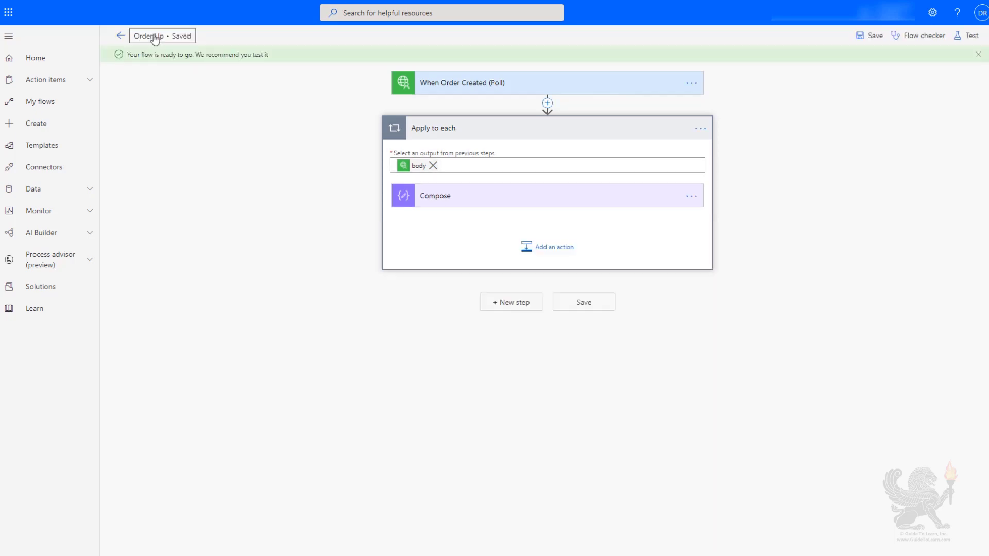
{"action": "left_click", "coordinate": [121, 35]}
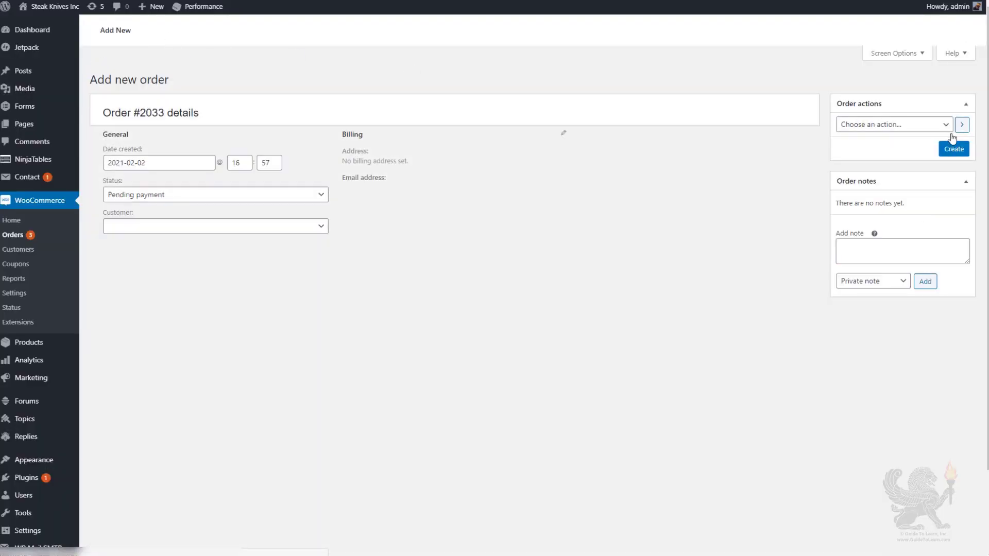
Step: Add test orders in the WooCommerce store, and open the latest Order Up run to examine the polling trigger's output body
{"action": "left_click", "coordinate": [143, 327]}
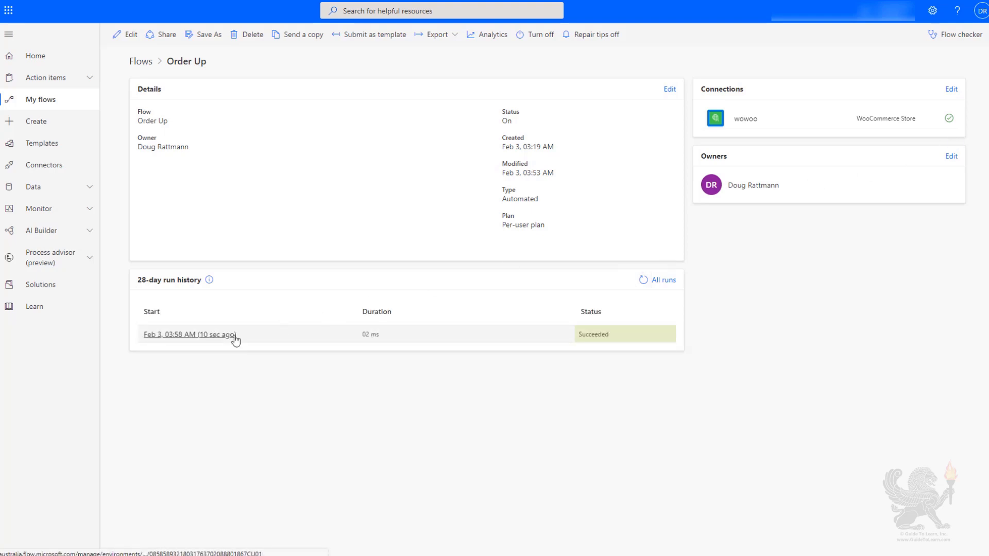
{"action": "left_click", "coordinate": [230, 336]}
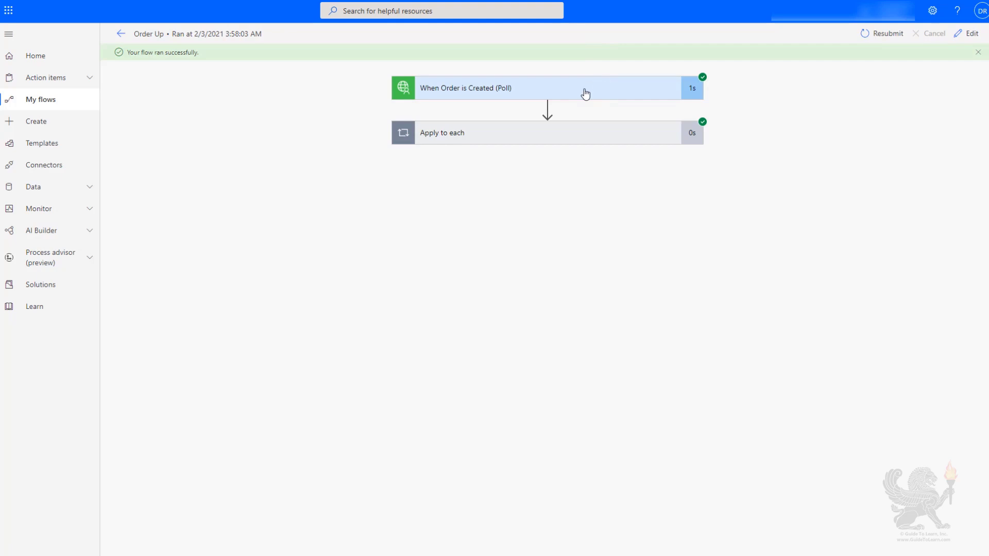
{"action": "left_click", "coordinate": [592, 97]}
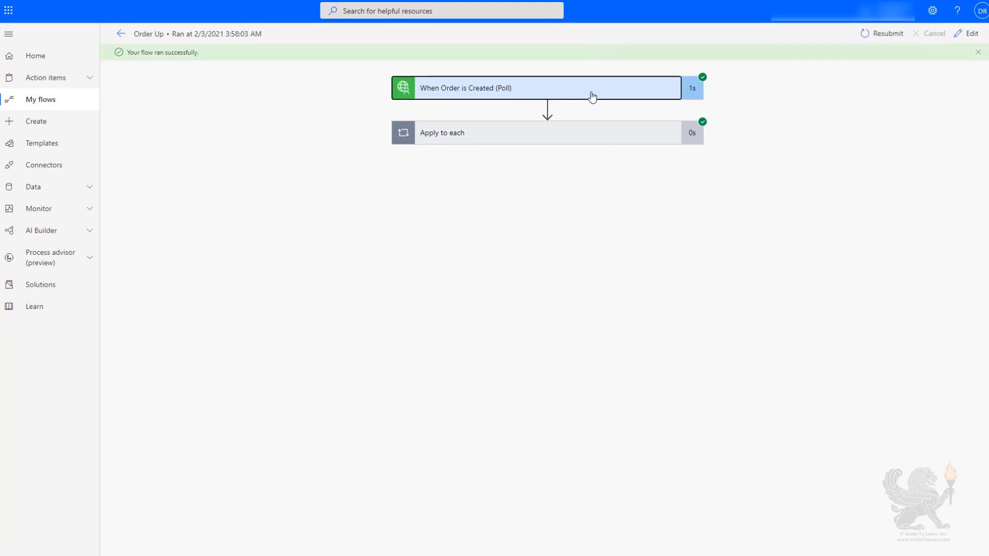
{"action": "scroll", "coordinate": [548, 246], "scroll_direction": "down", "scroll_amount": 4}
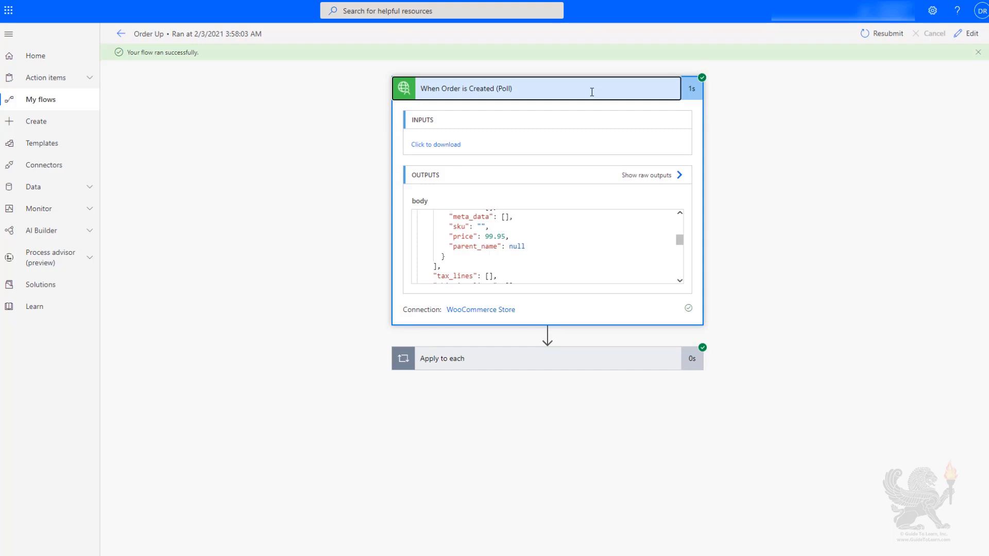
Step: Examine the Compose inputs and outputs for both Apply to each iterations in the flow run
{"action": "left_click", "coordinate": [544, 359]}
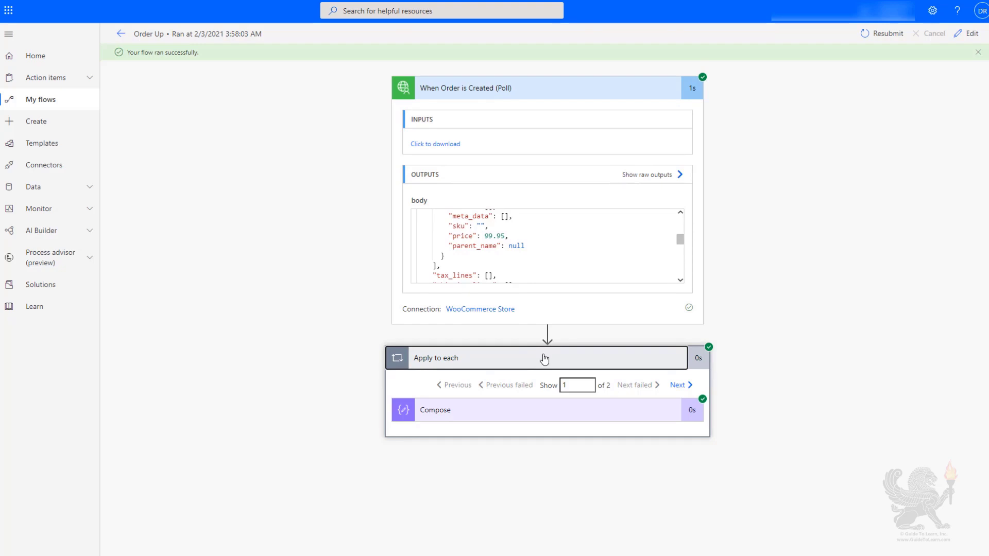
{"action": "left_click", "coordinate": [504, 410]}
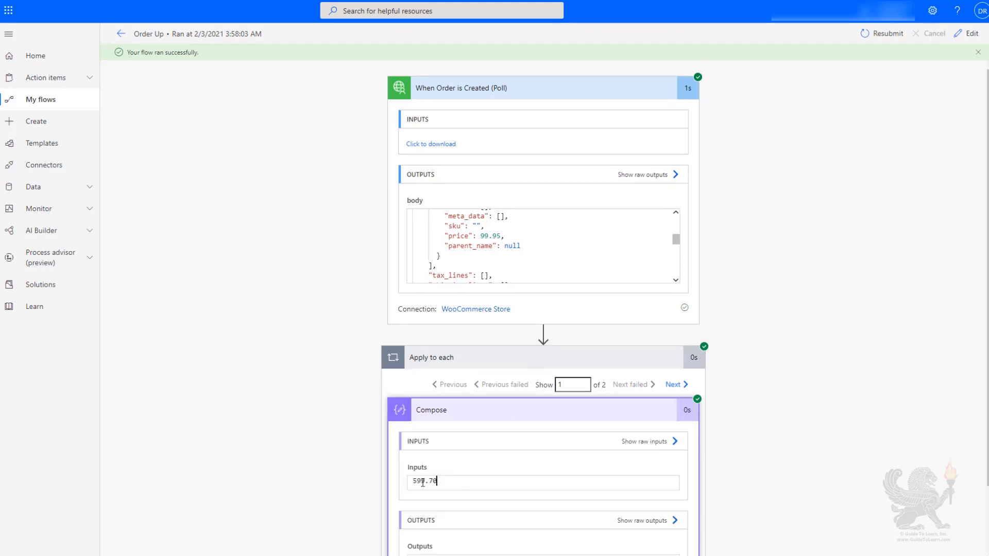
{"action": "left_click_drag", "start_coordinate": [435, 480], "coordinate": [412, 481]}
{"action": "left_click", "coordinate": [675, 385]}
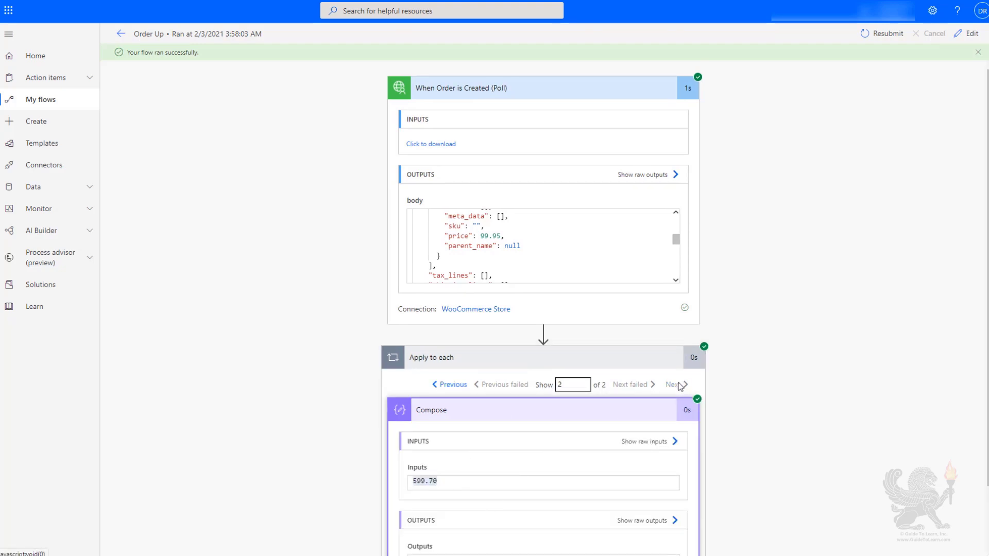
{"action": "left_click_drag", "start_coordinate": [437, 481], "coordinate": [352, 481]}
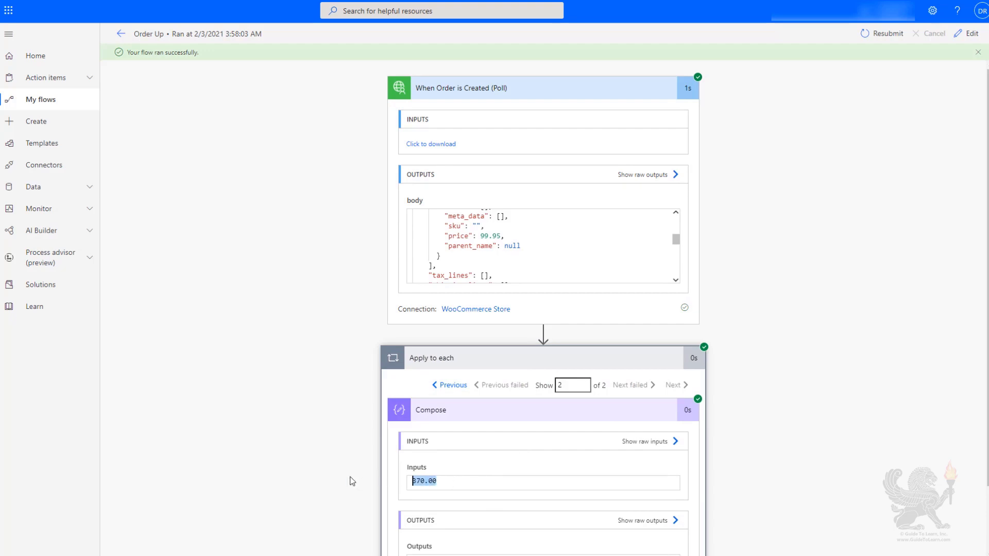
{"action": "left_click", "coordinate": [451, 481]}
{"action": "scroll", "coordinate": [541, 452], "scroll_direction": "down", "scroll_amount": 2}
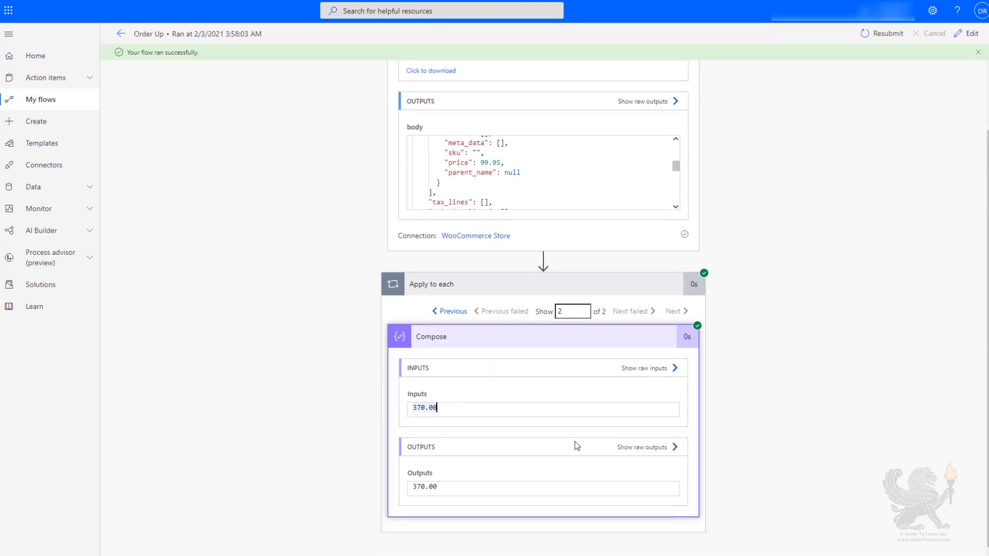